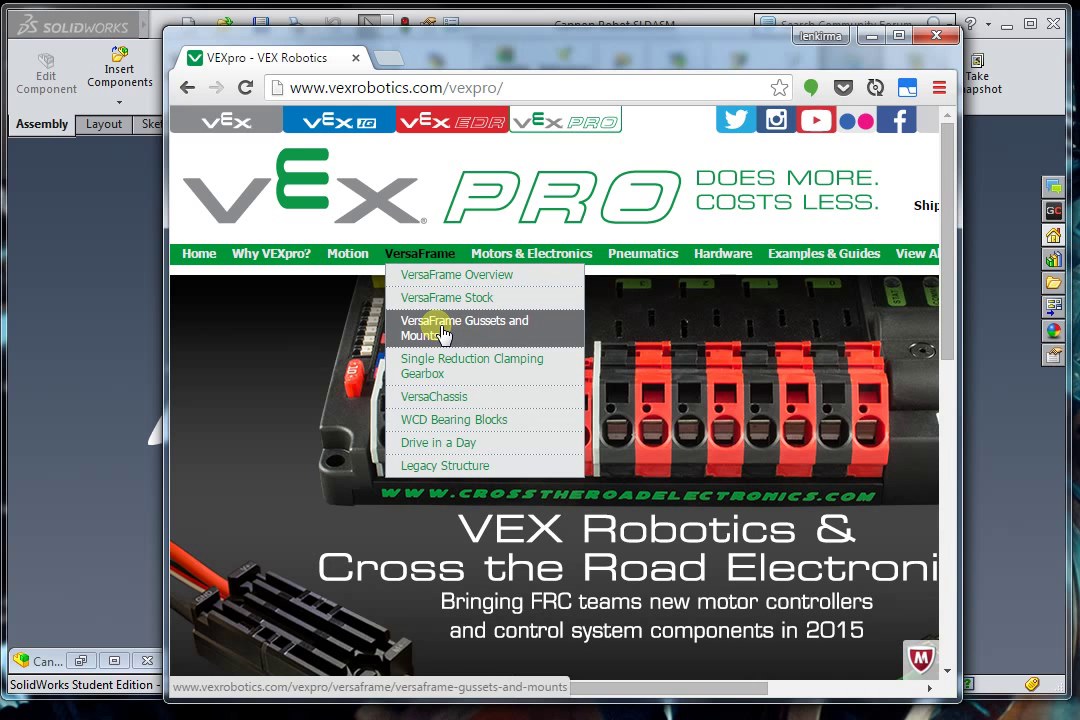
Open the VersaFrame Gussets and Mounts product page and browse its picture gallery for a suitable gusset
click(478, 332)
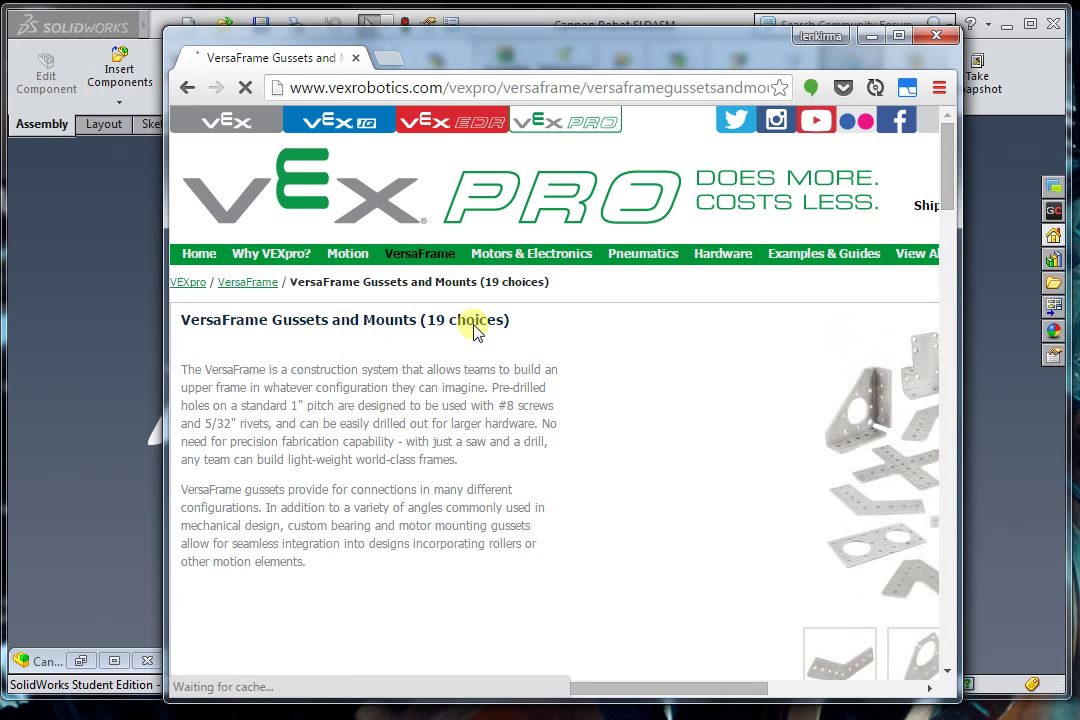
drag(562, 689, 836, 683)
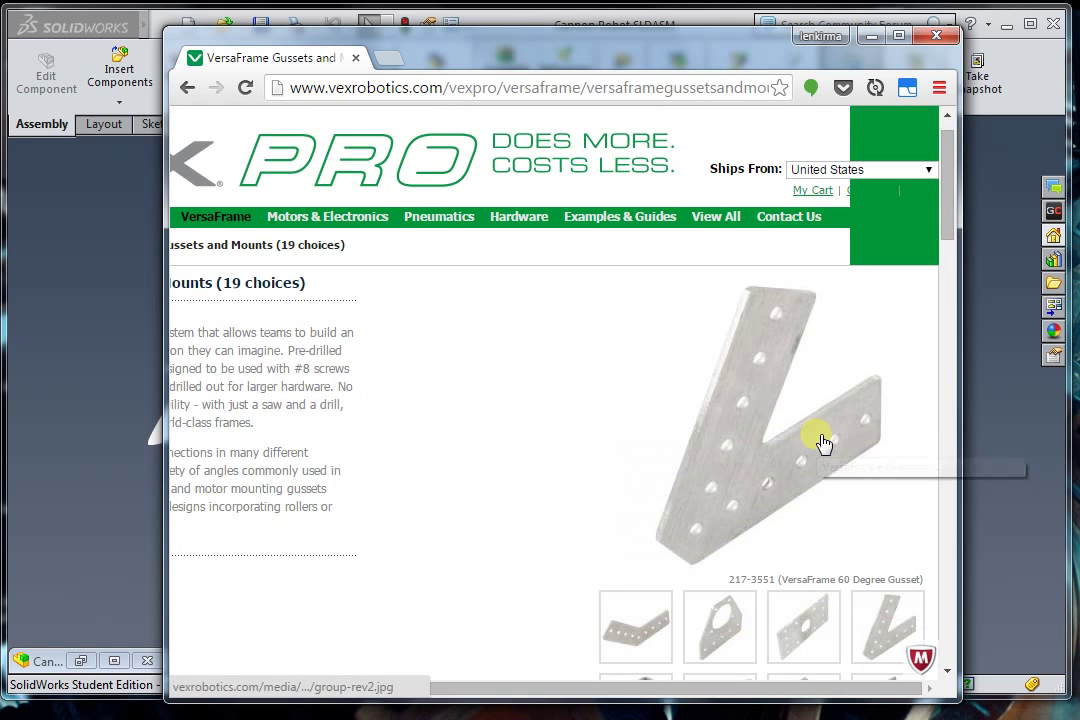
scroll(820, 446, down, 5)
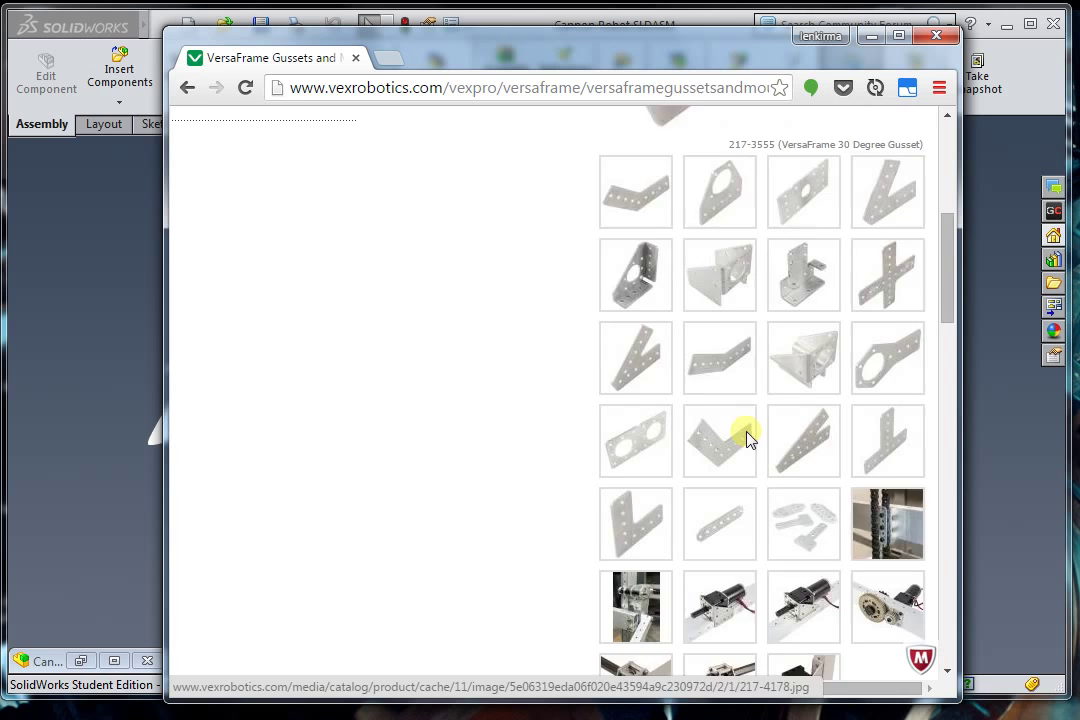
scroll(752, 440, up, 2)
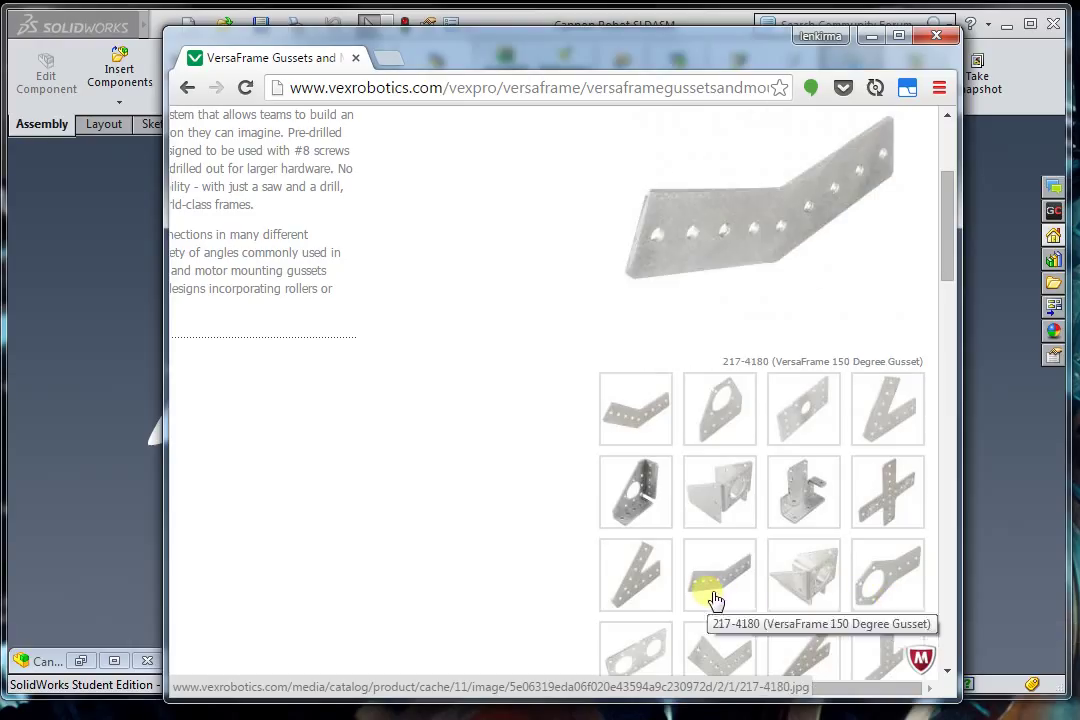
scroll(542, 498, down, 3)
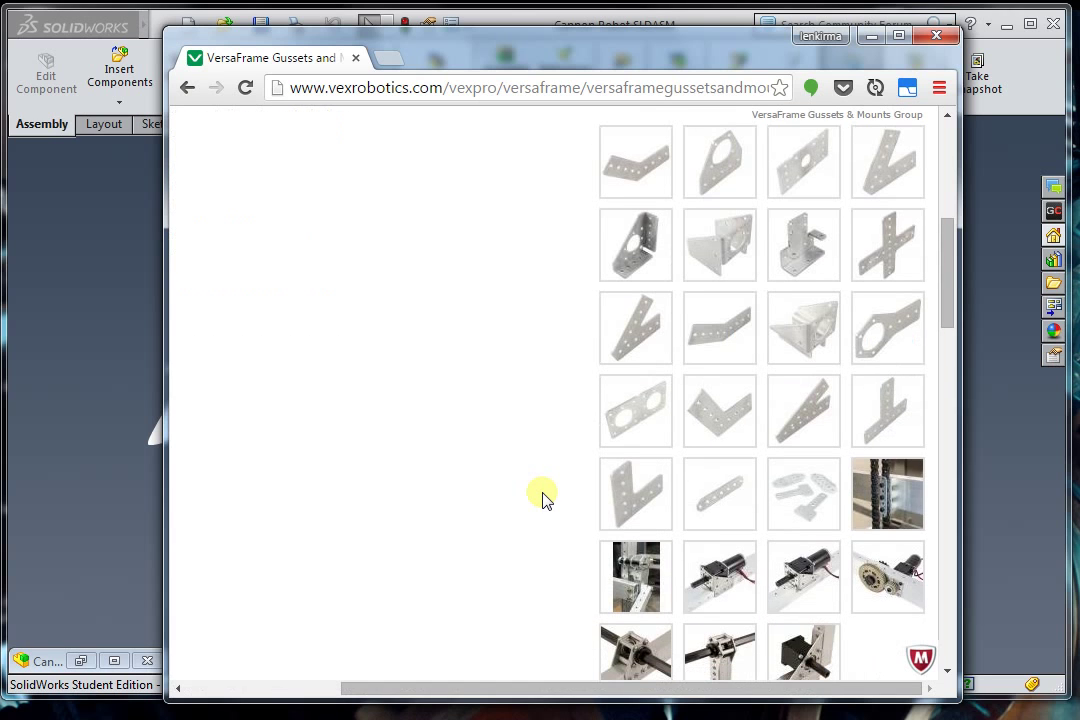
Enlarge the picture of the VersaFrame 90 Degree Gusset and read its part number
click(624, 455)
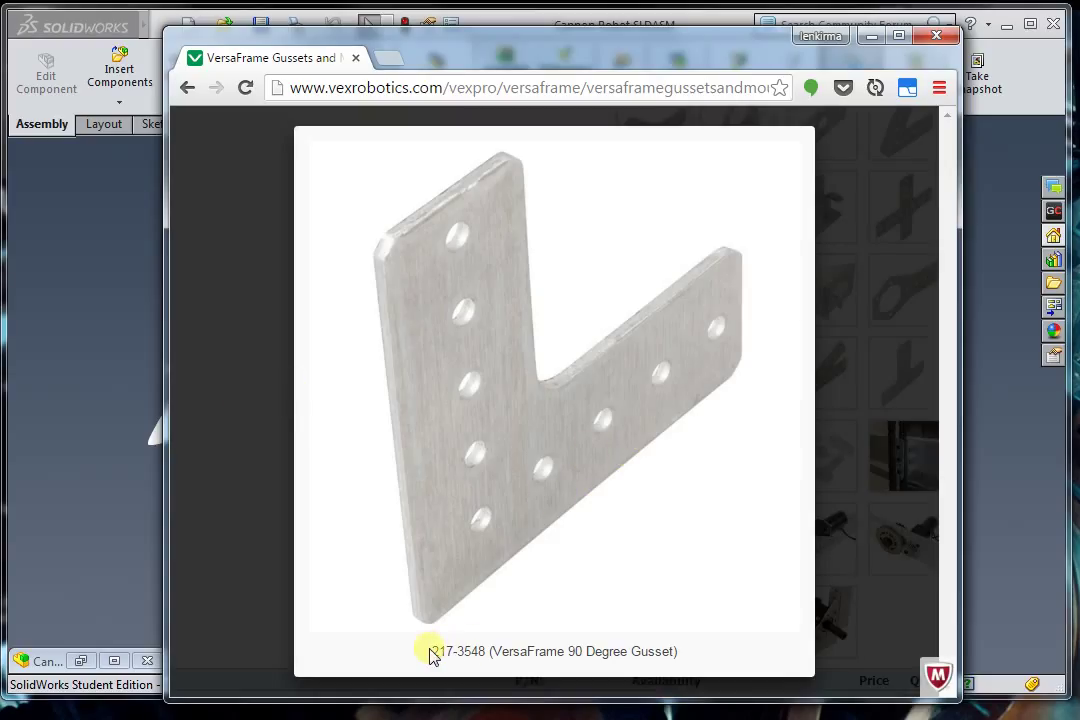
drag(432, 655, 498, 665)
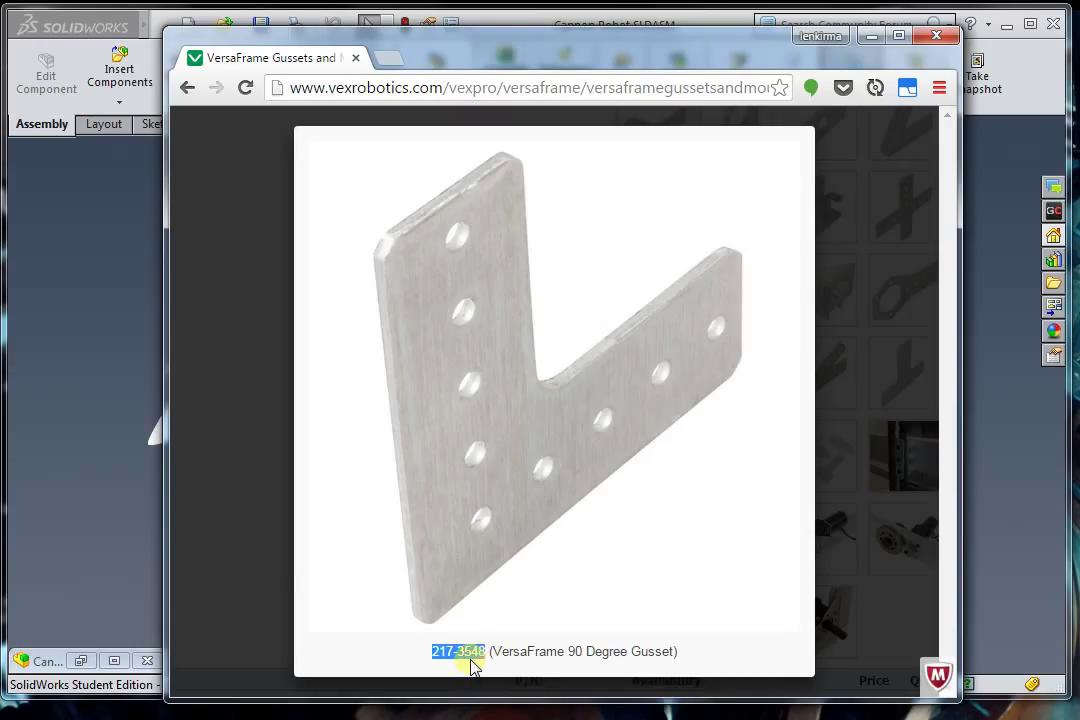
click(285, 527)
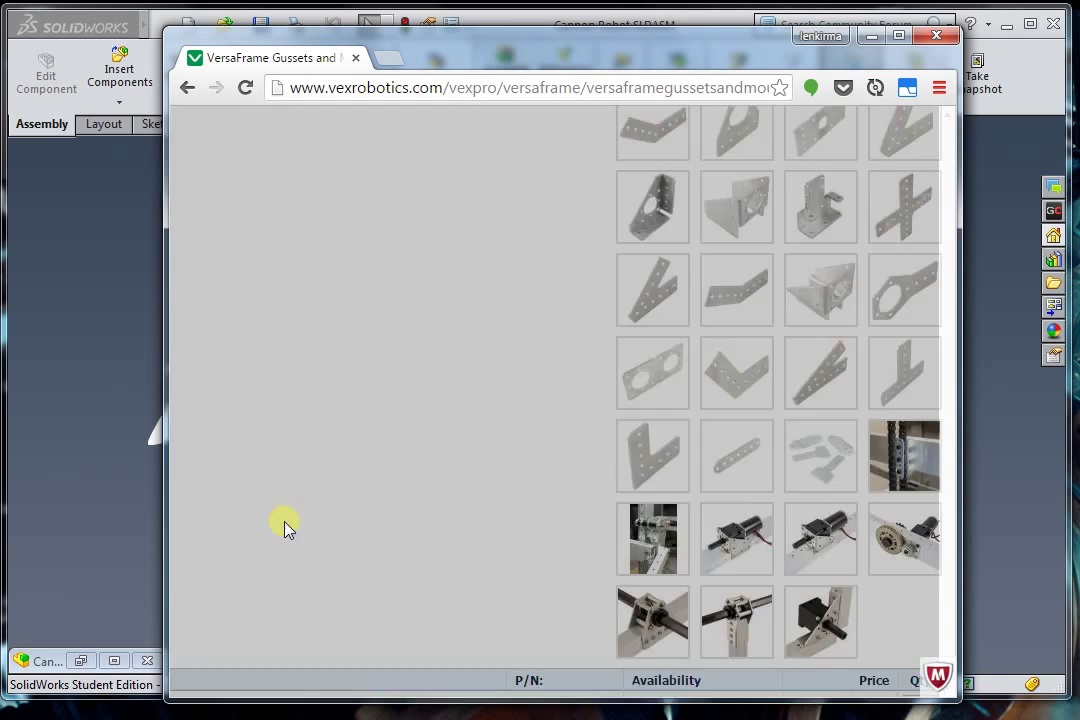
Download the STEP archive of the 217-3548 VersaFrame 90 Degree Gusset to the Downloads folder as 217-3548-STEP.zip
scroll(285, 523, up, 5)
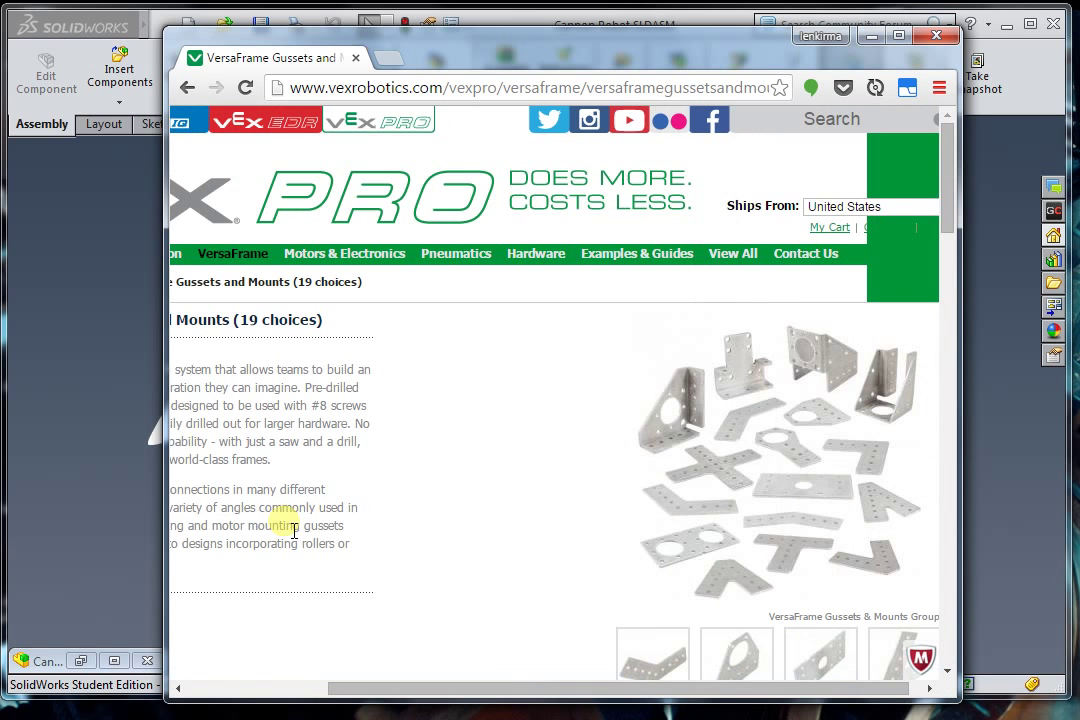
click(213, 689)
scroll(325, 572, down, 15)
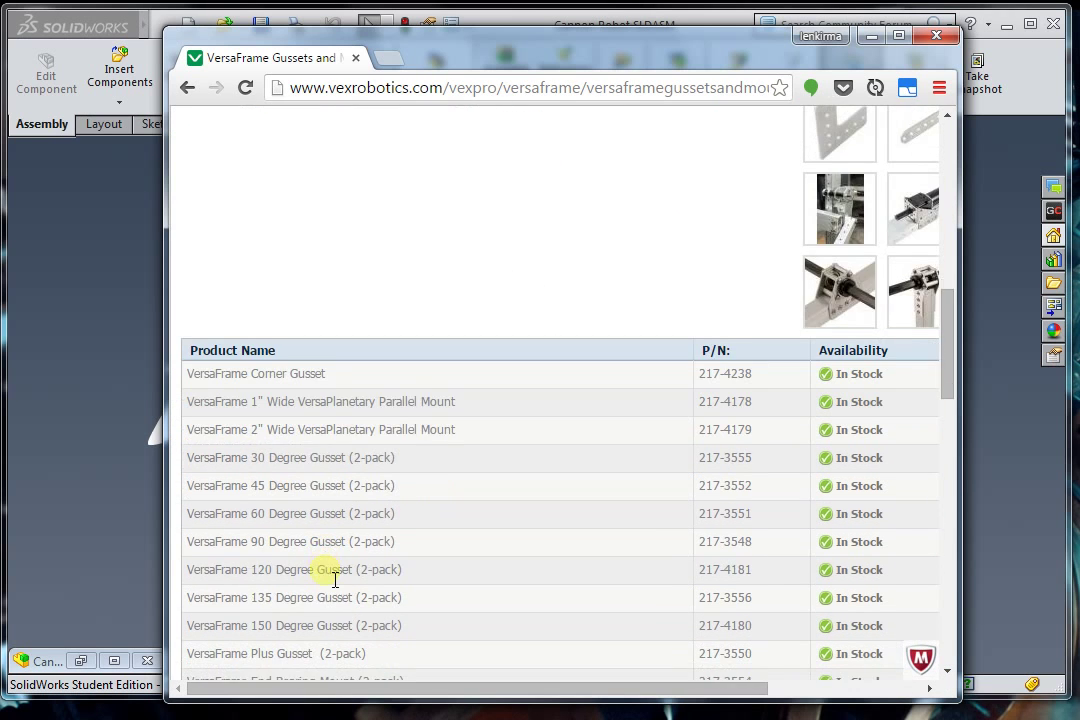
scroll(325, 572, down, 6)
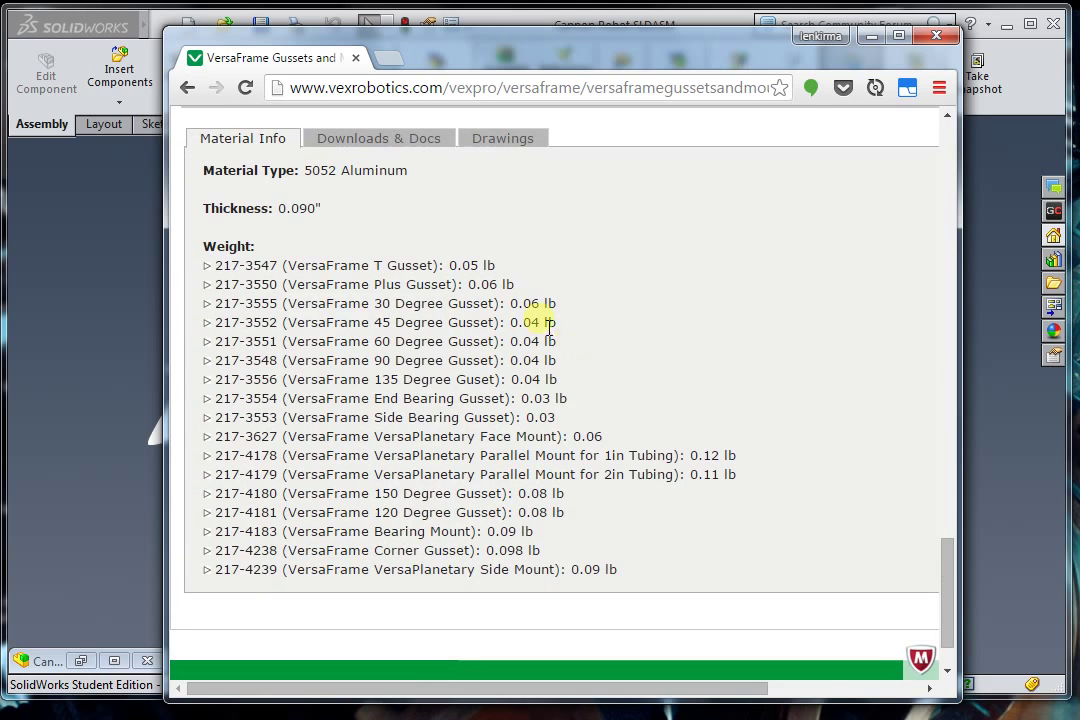
click(428, 150)
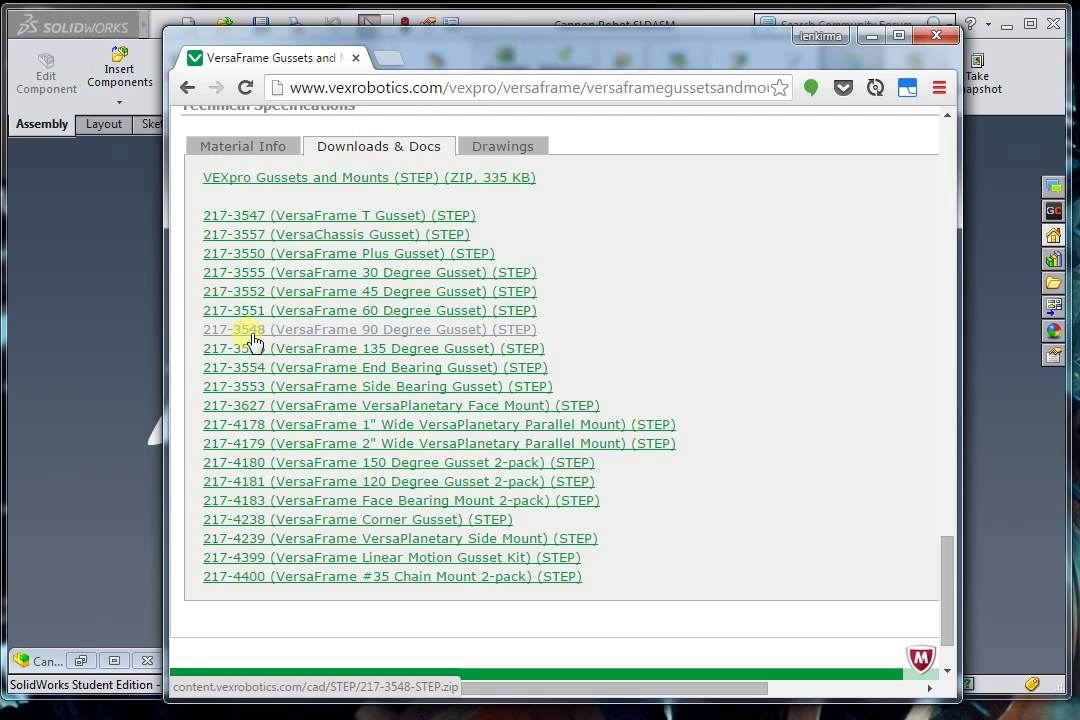
click(434, 333)
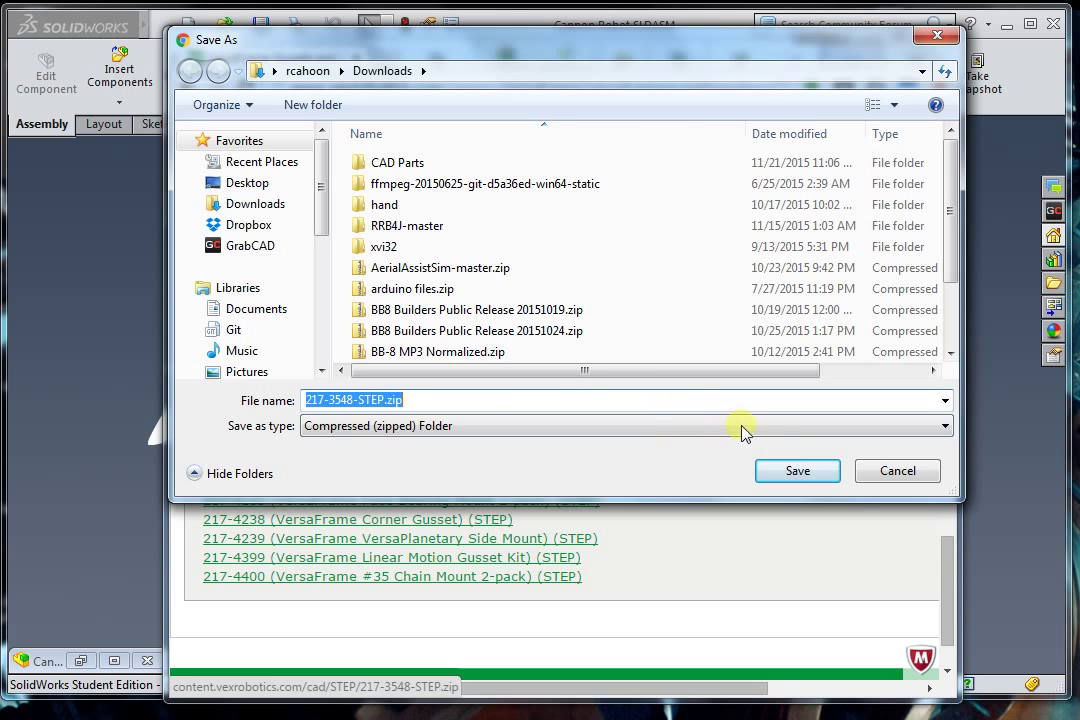
click(796, 471)
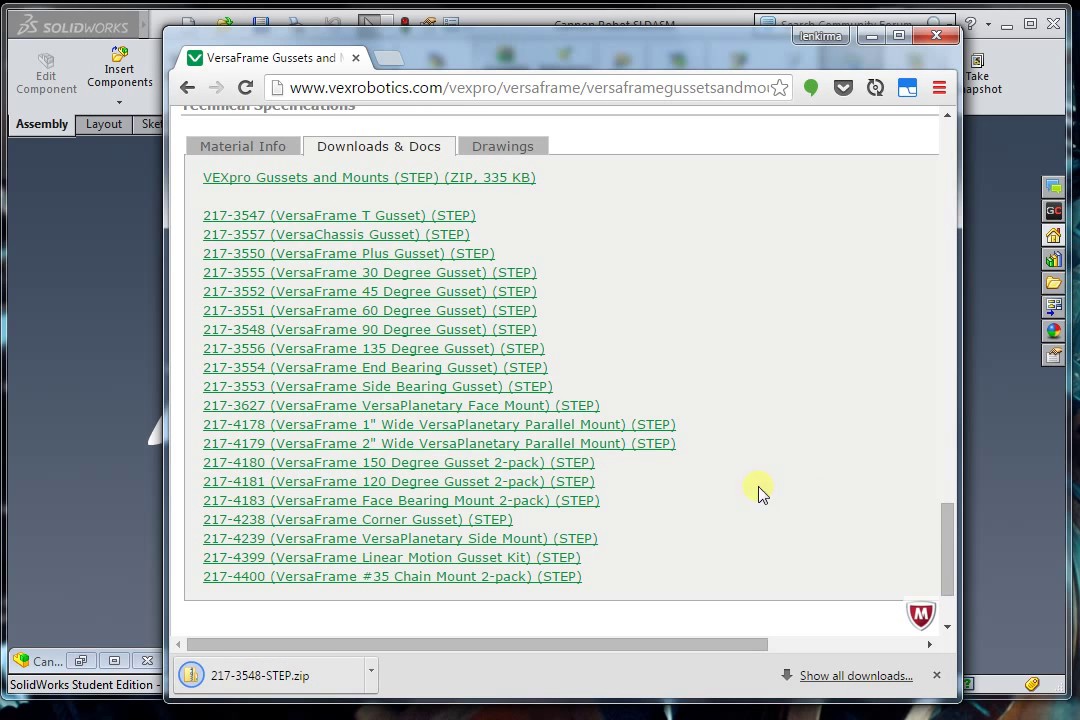
Extract the downloaded 217-3548-STEP.zip into a 217-3548-STEP folder within Downloads
click(302, 680)
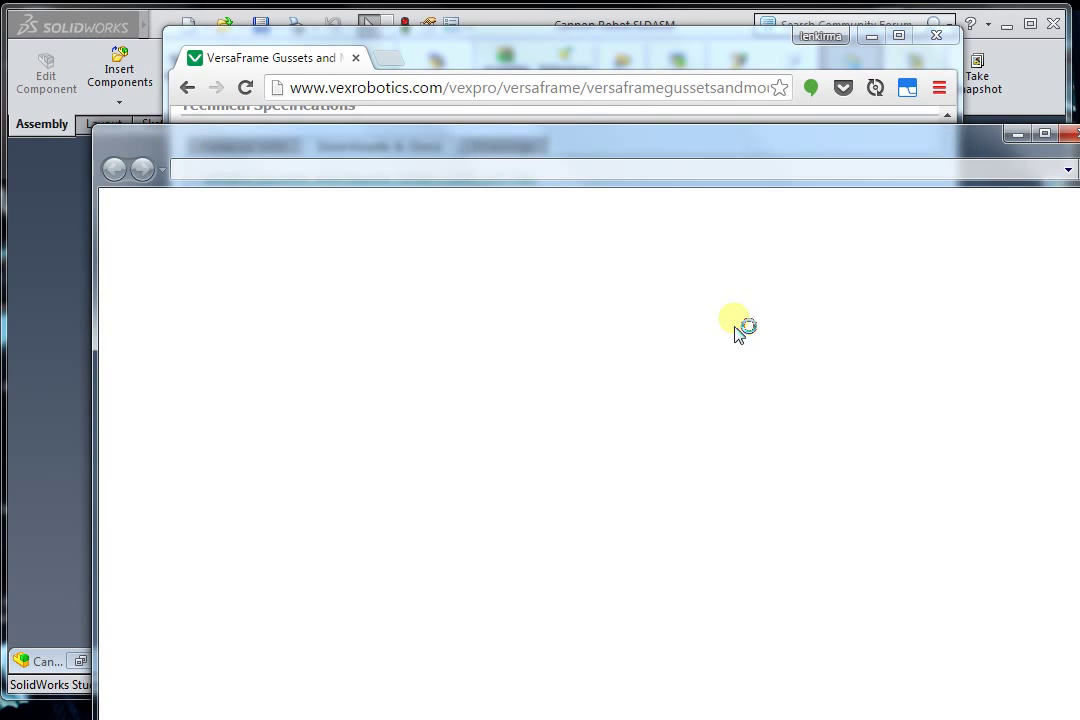
drag(643, 150, 639, 92)
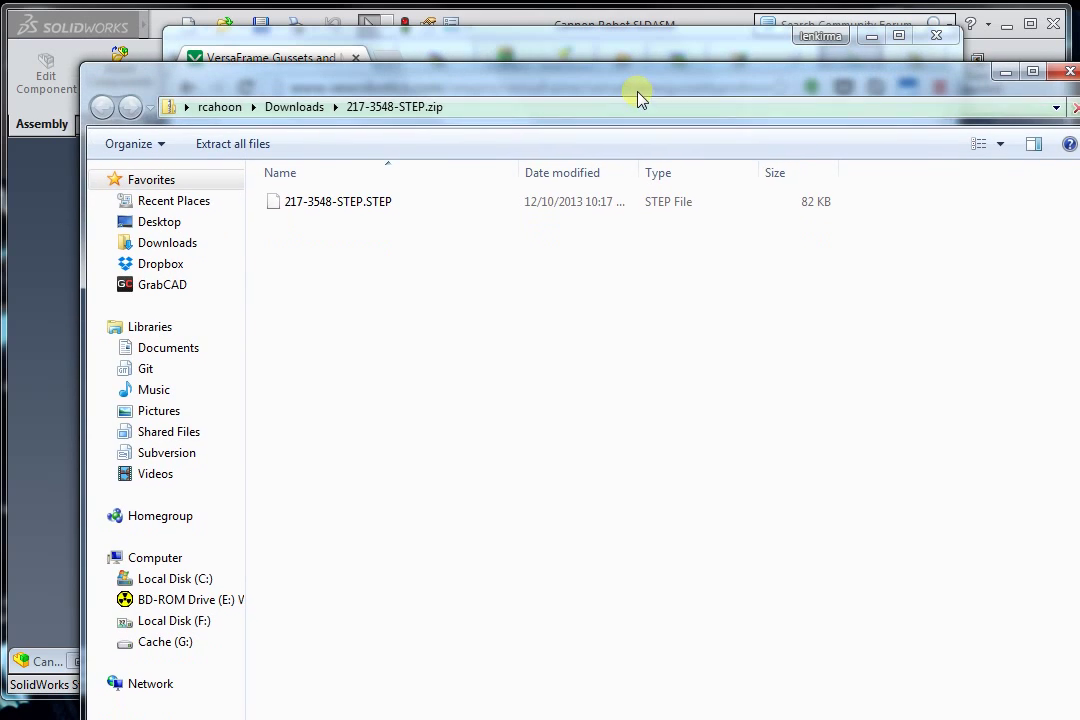
right_click(331, 208)
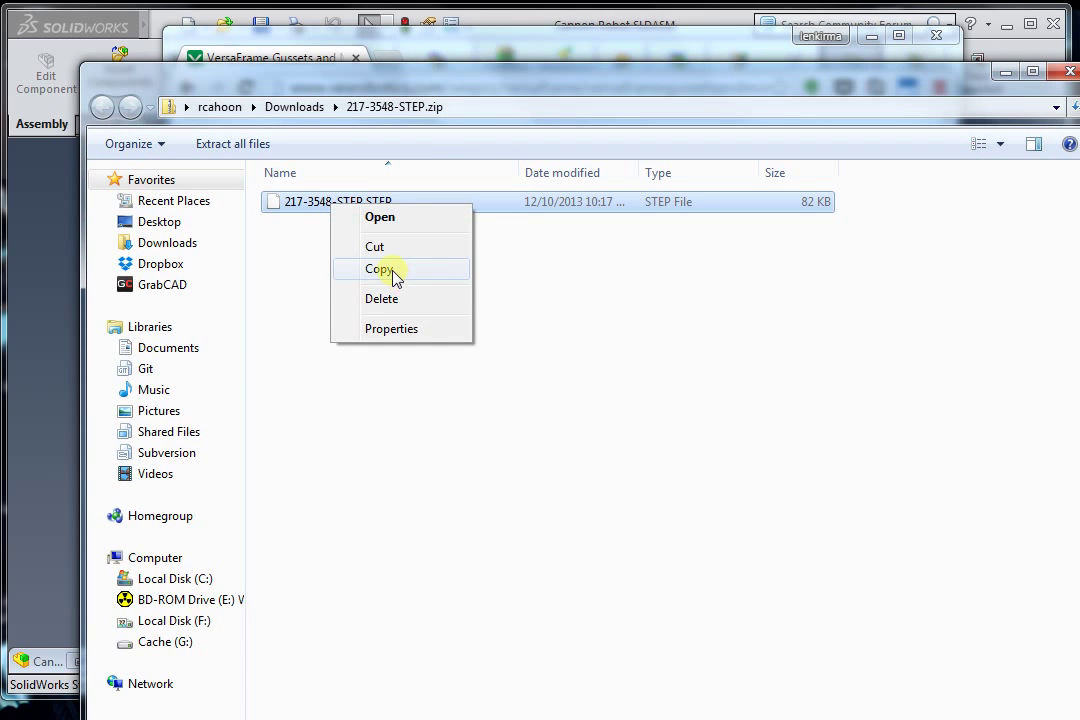
click(386, 268)
click(300, 106)
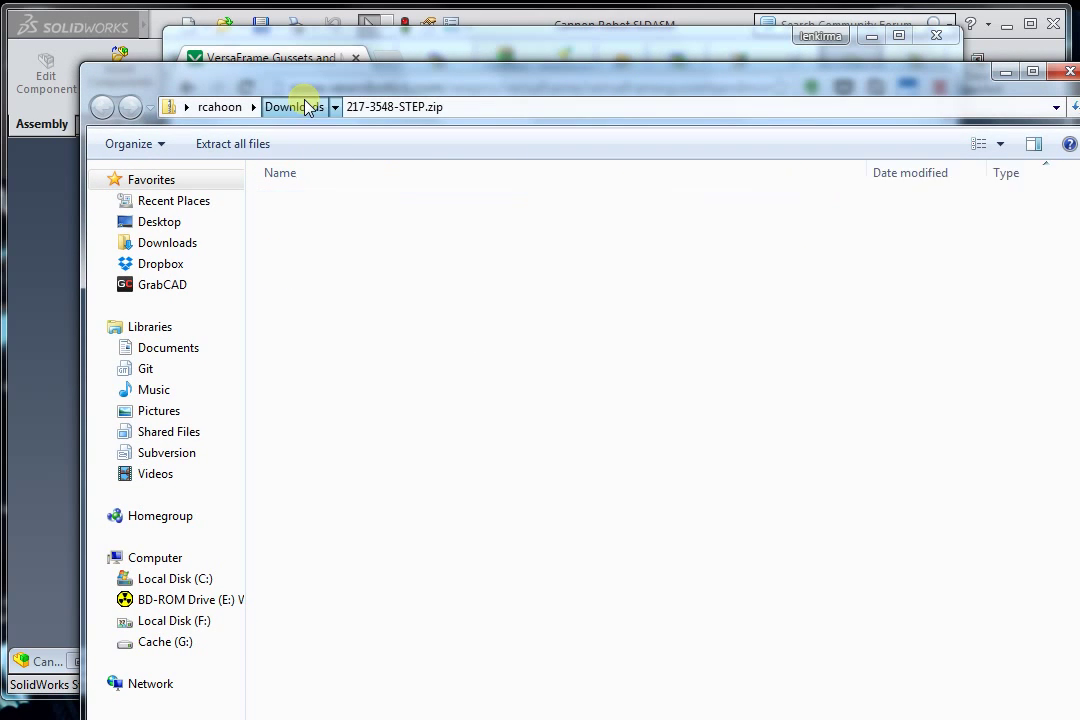
right_click(318, 477)
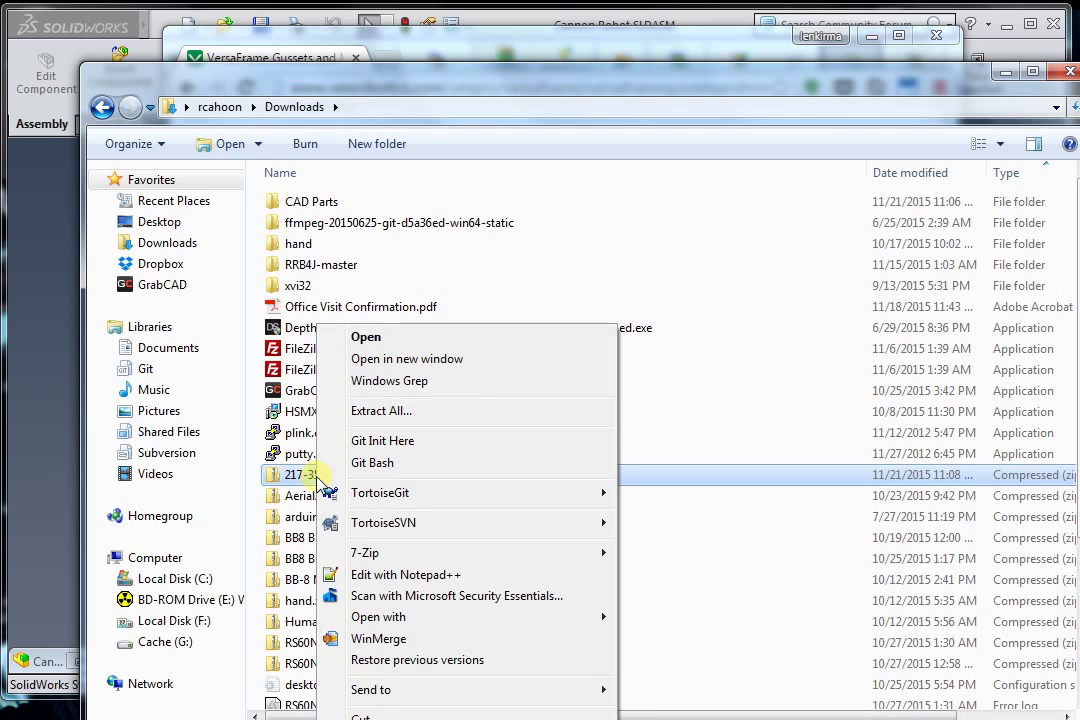
click(398, 418)
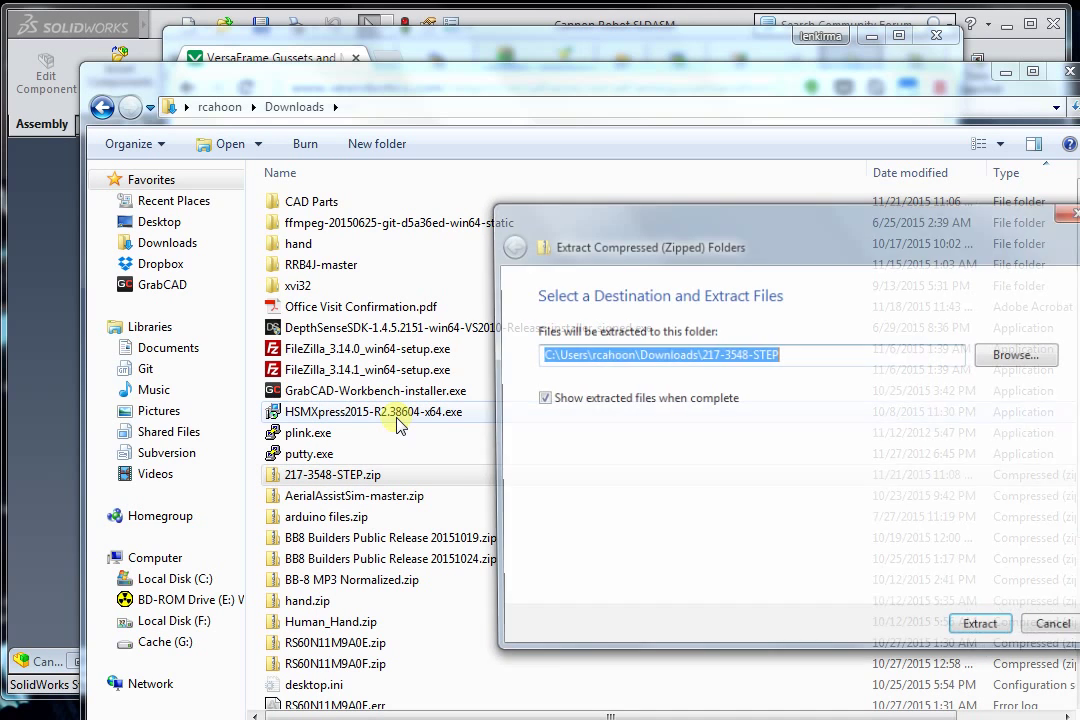
click(985, 632)
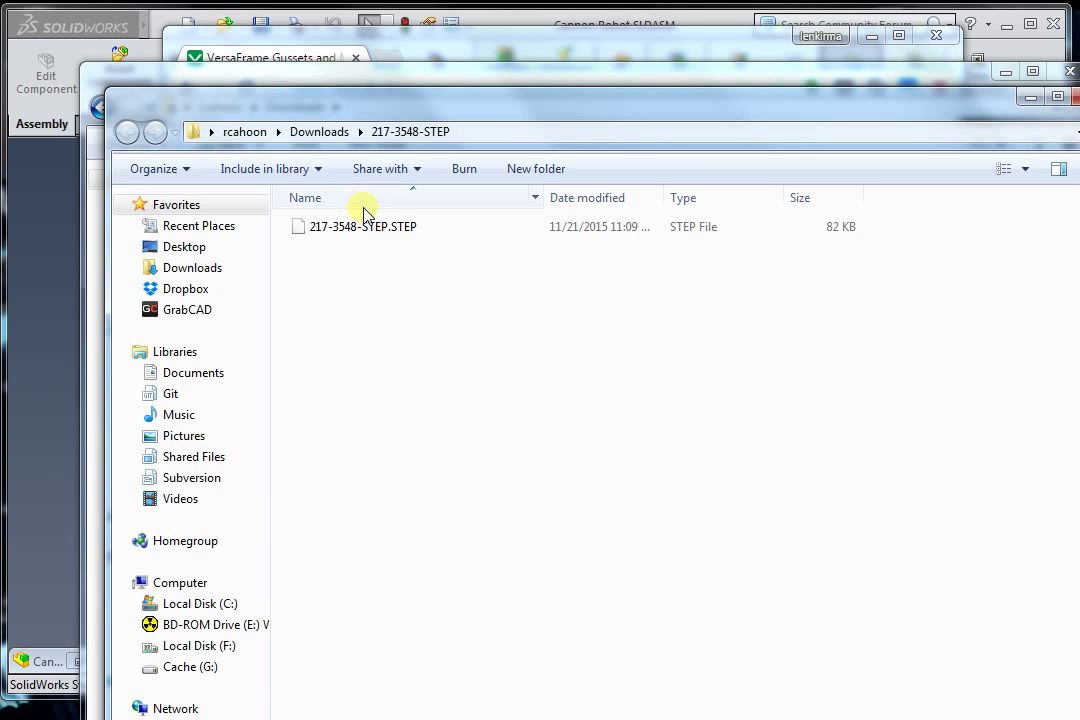
click(370, 234)
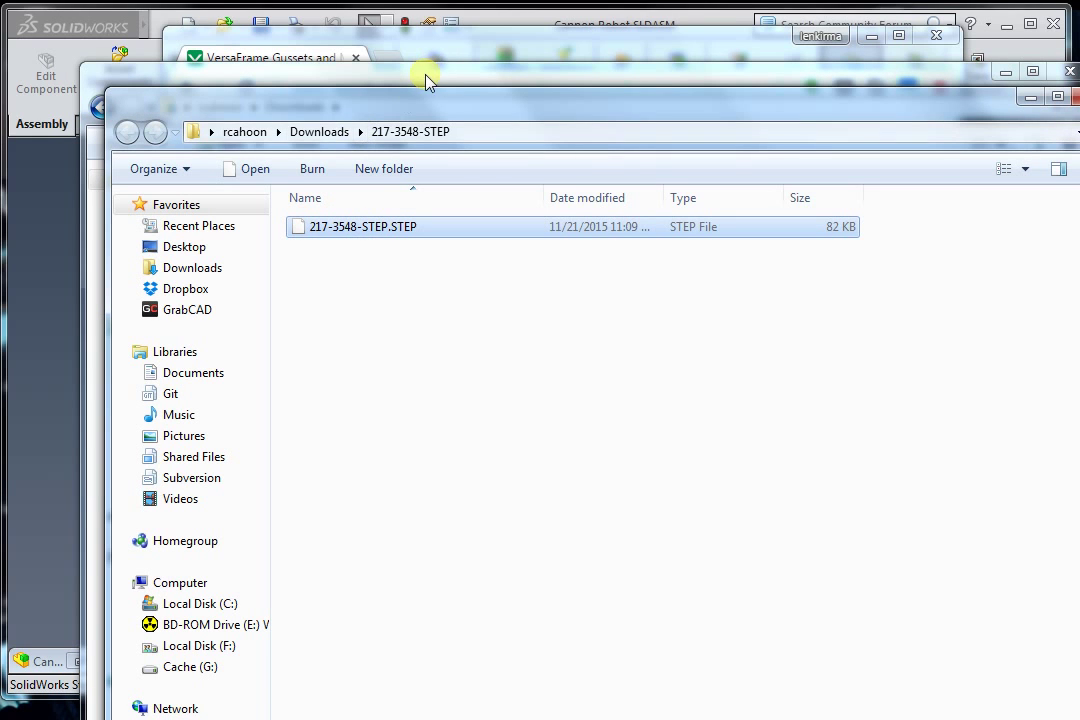
Switch to SolidWorks and open 217-3548-STEP.STEP from the 217-3548-STEP folder in Downloads
click(55, 268)
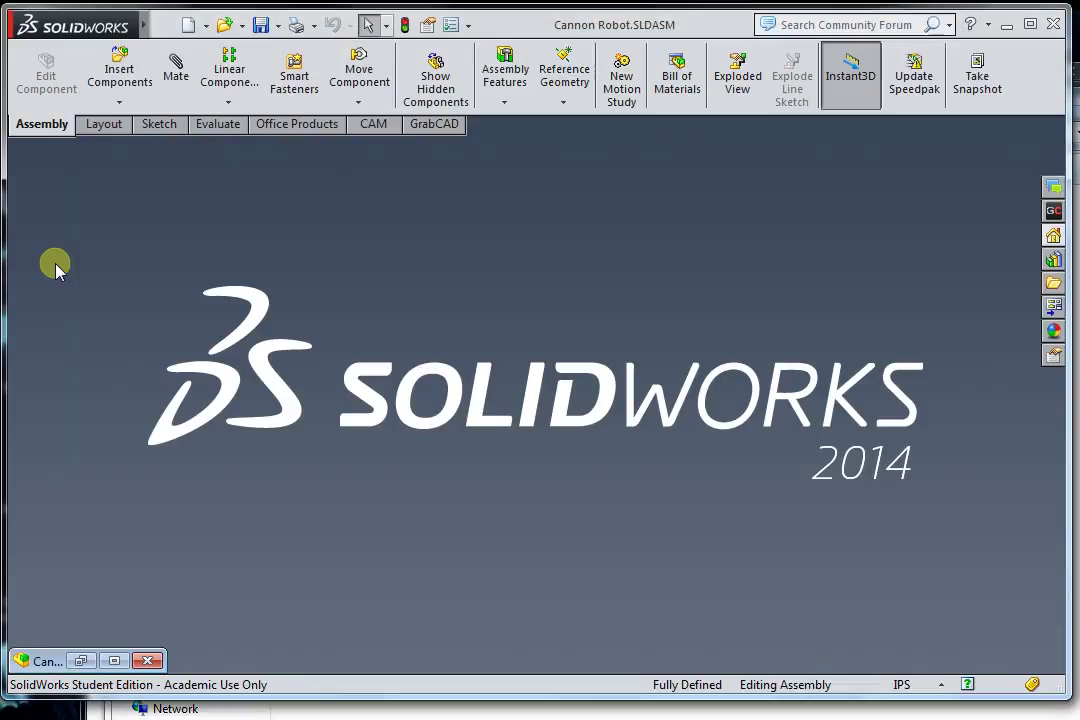
click(226, 28)
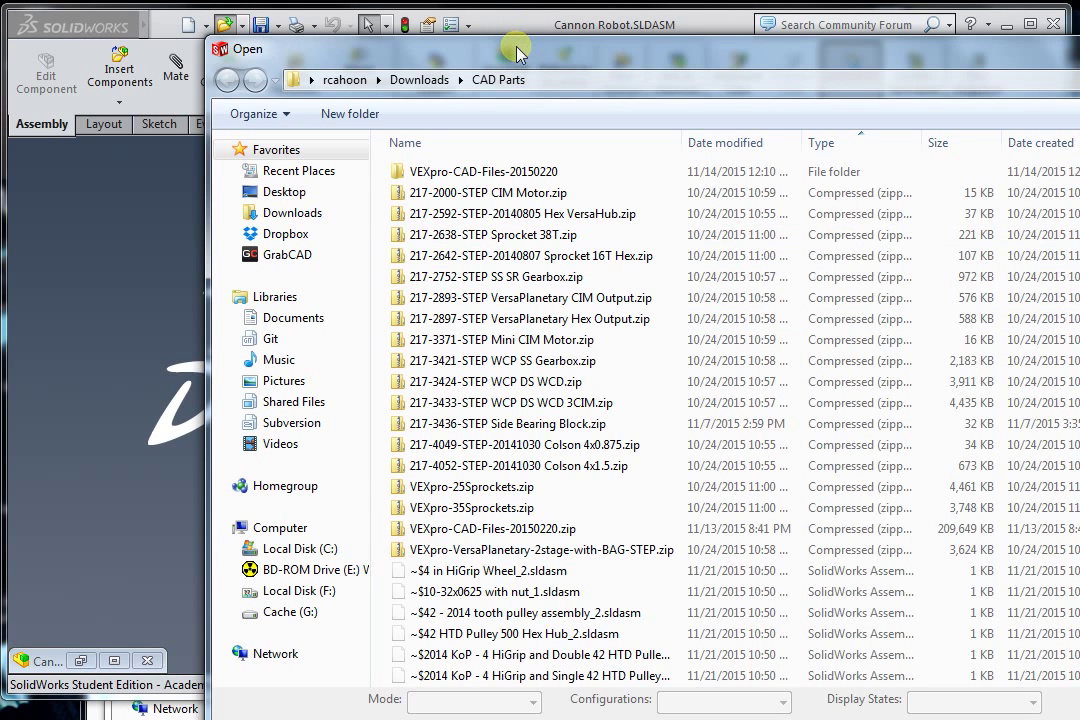
drag(513, 46, 323, 19)
click(214, 50)
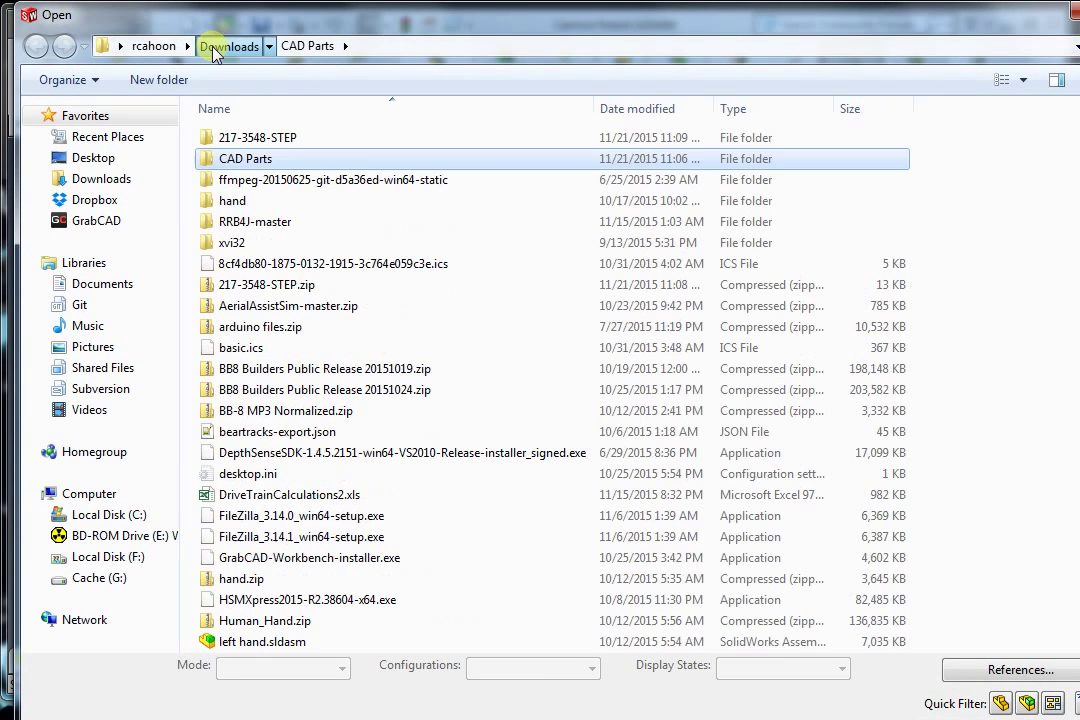
double_click(242, 139)
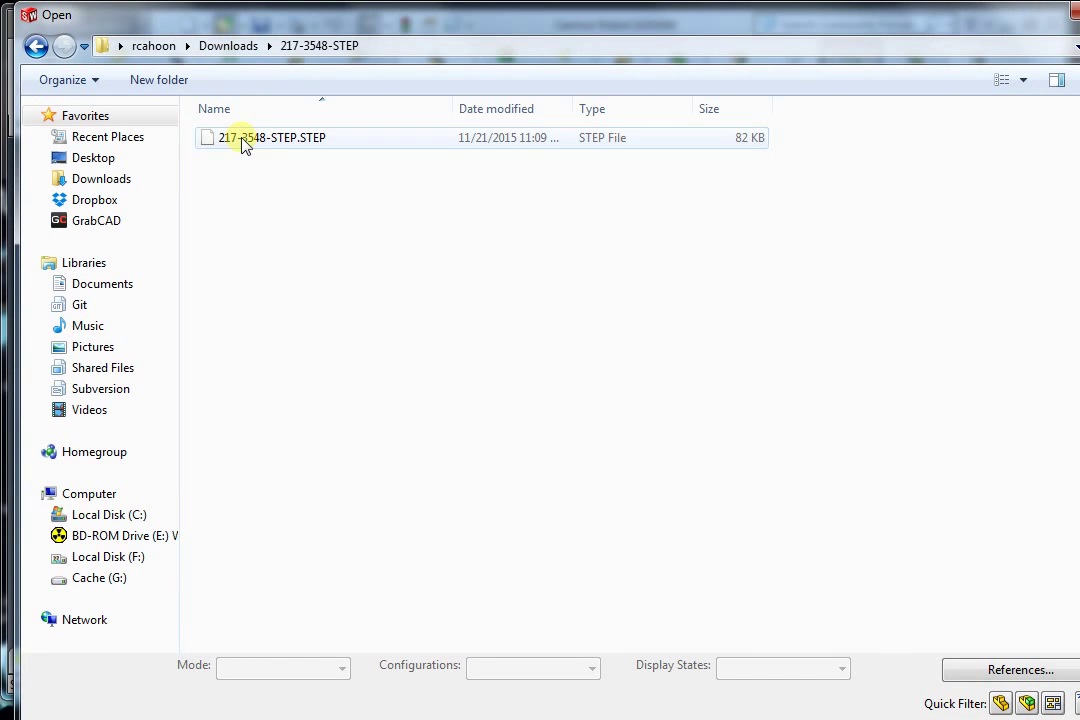
click(320, 145)
double_click(322, 145)
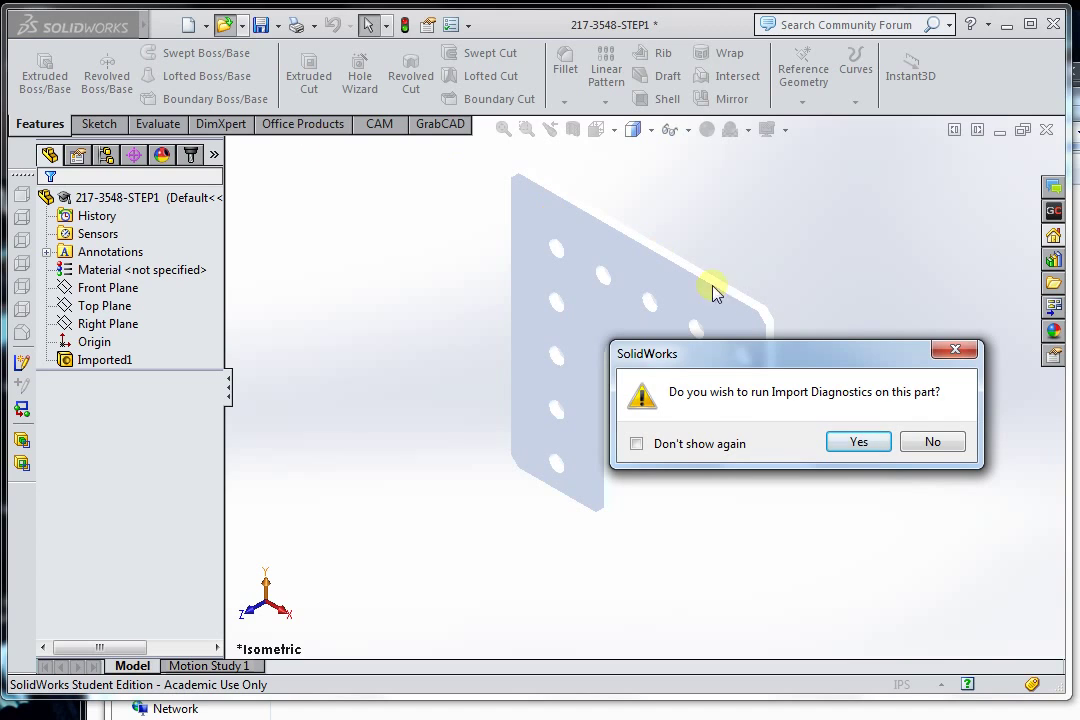
Decline both Import Diagnostics and feature recognition for the imported gusset part
drag(755, 362, 508, 385)
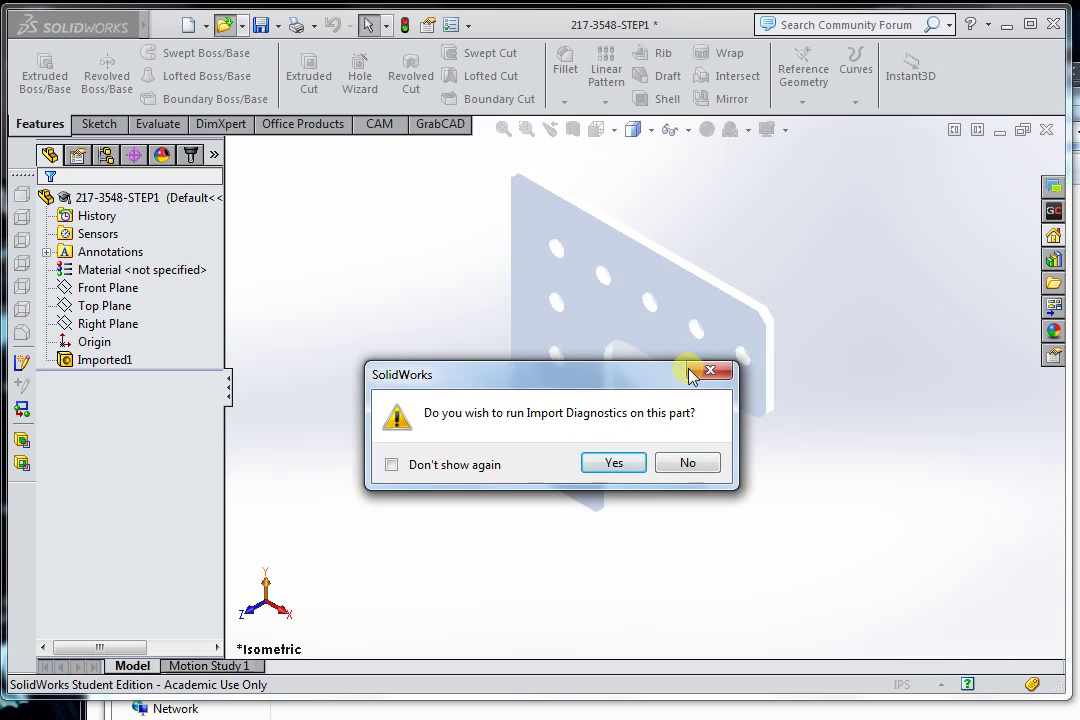
click(688, 464)
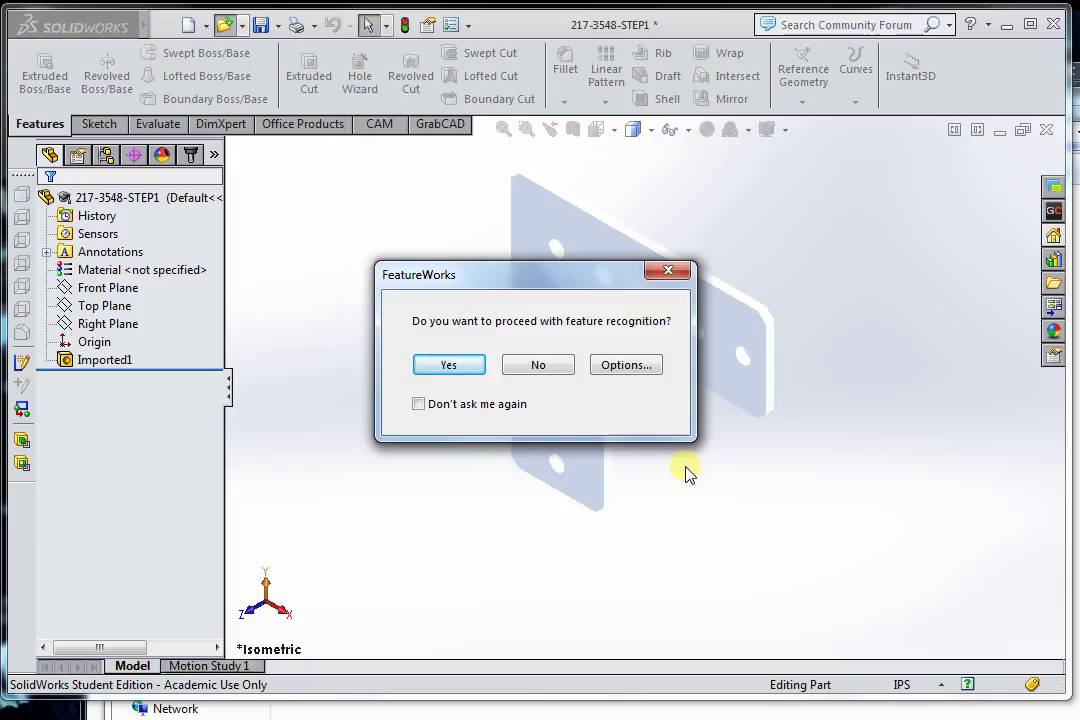
click(548, 368)
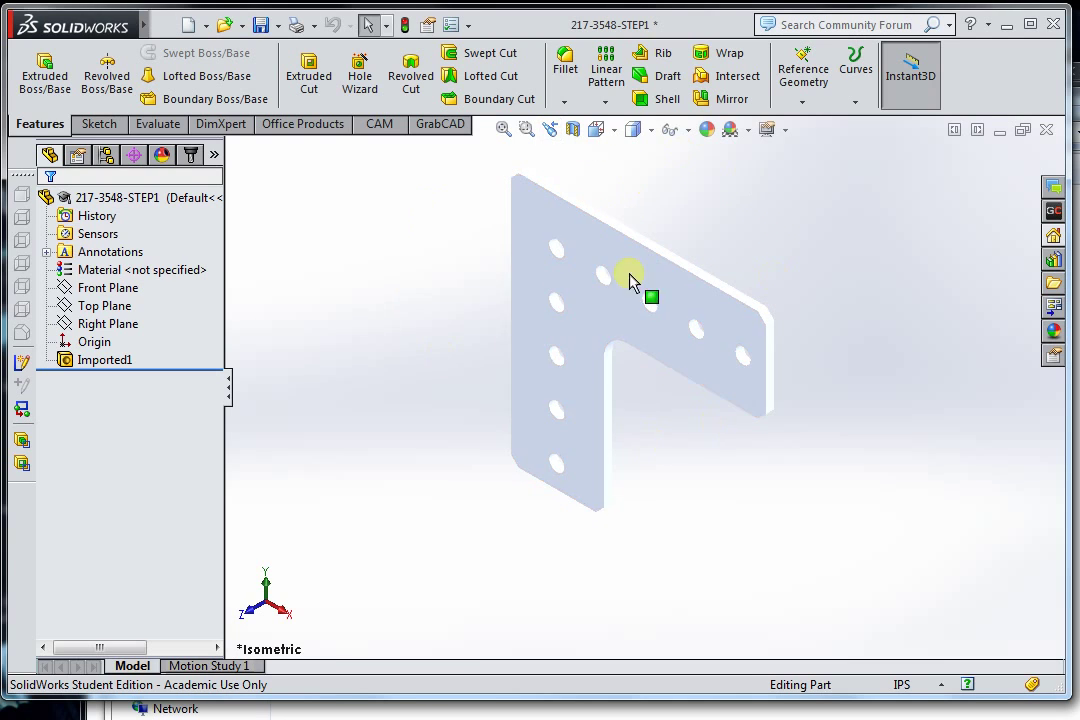
Save the imported gusset as the part file 217-3548-STEP1.SLDPRT
click(259, 26)
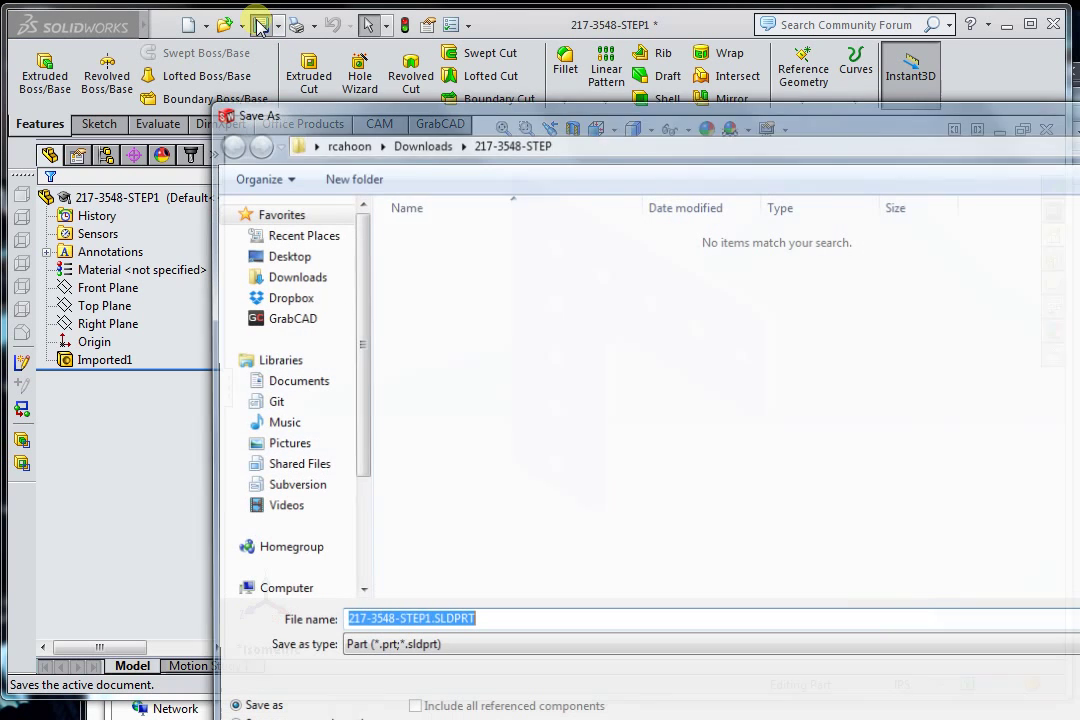
drag(462, 130, 304, 40)
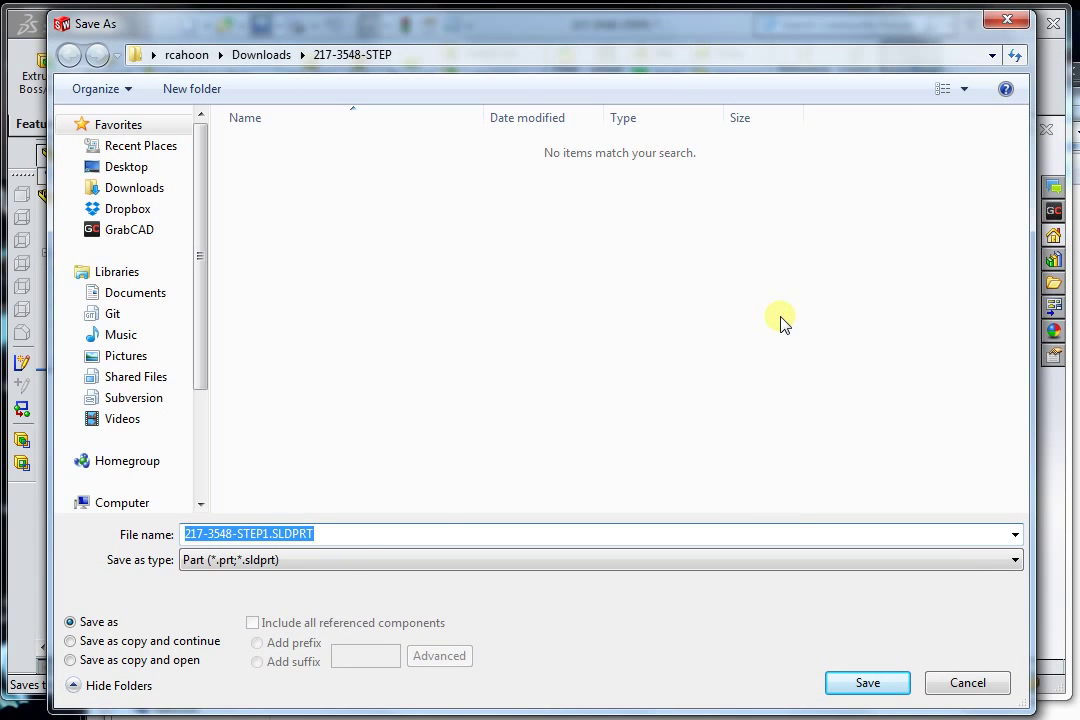
click(339, 537)
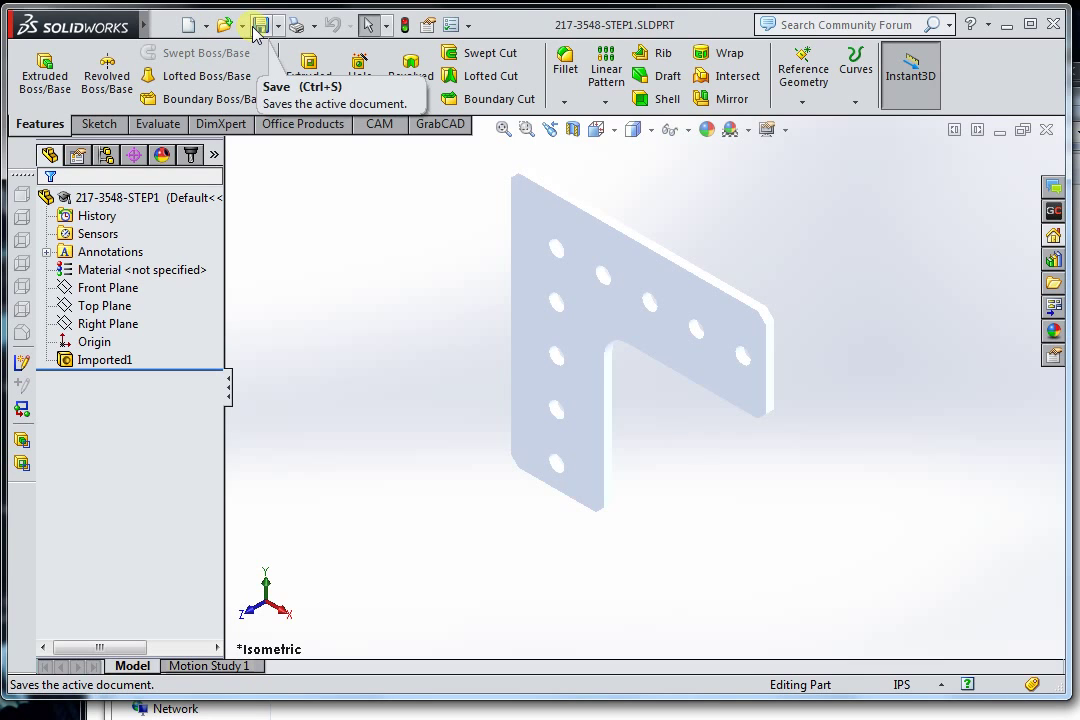
Create a new assembly document and place the 217-3548-STEP1 gusset in it as the first component
click(206, 25)
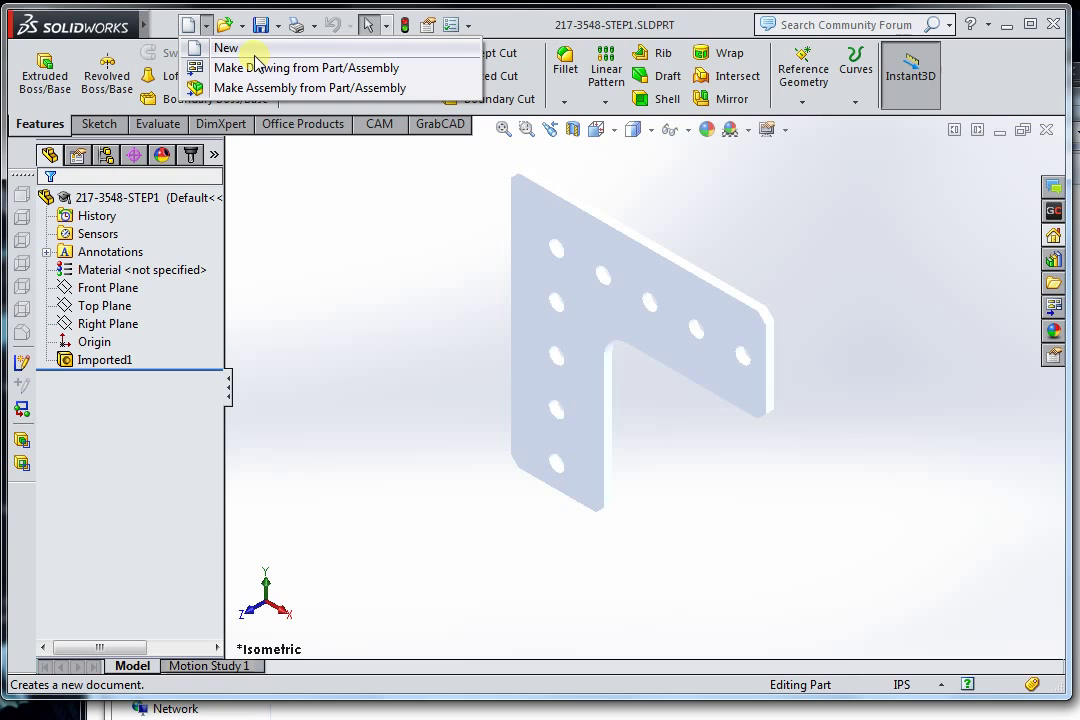
click(225, 47)
click(328, 373)
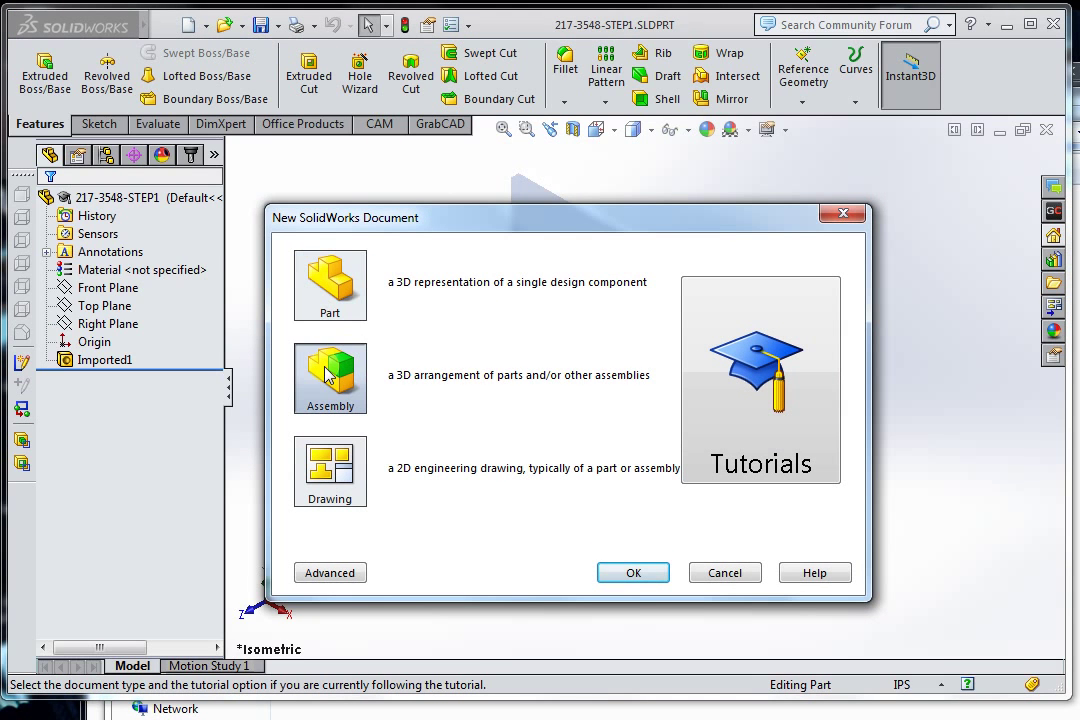
click(633, 573)
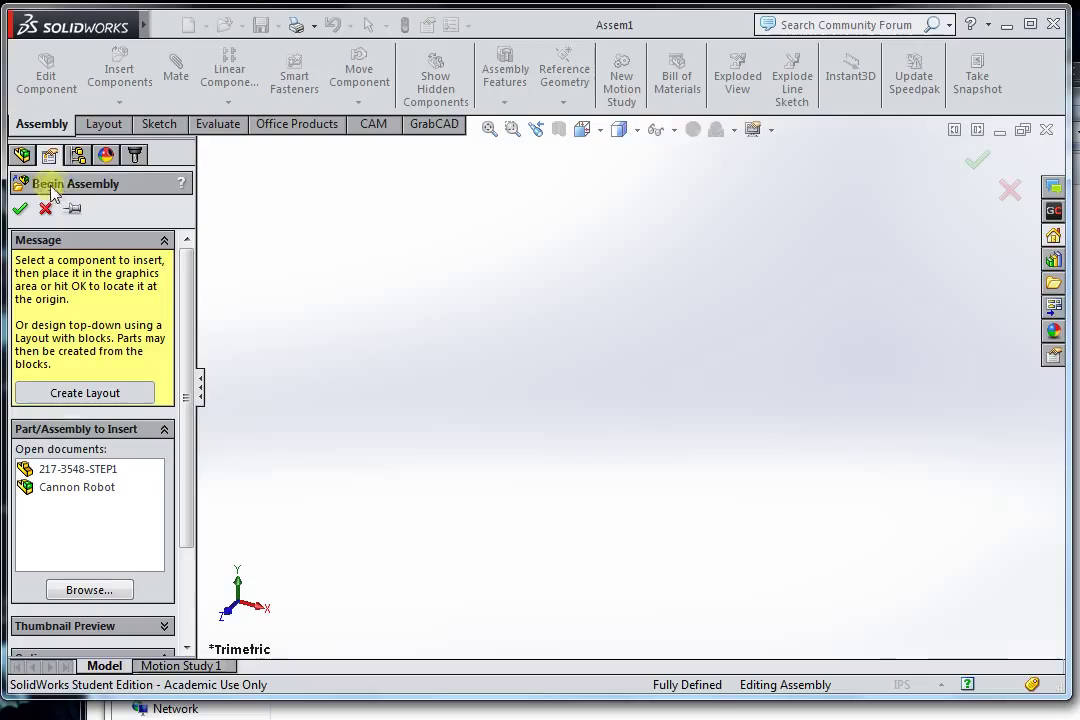
click(68, 470)
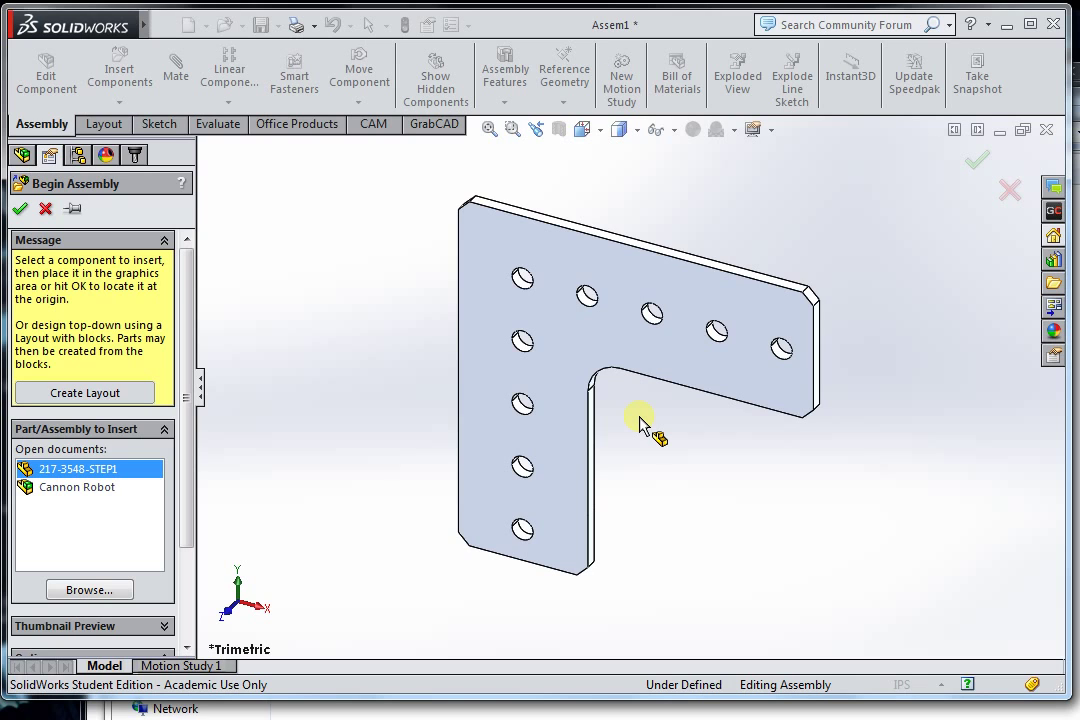
click(640, 425)
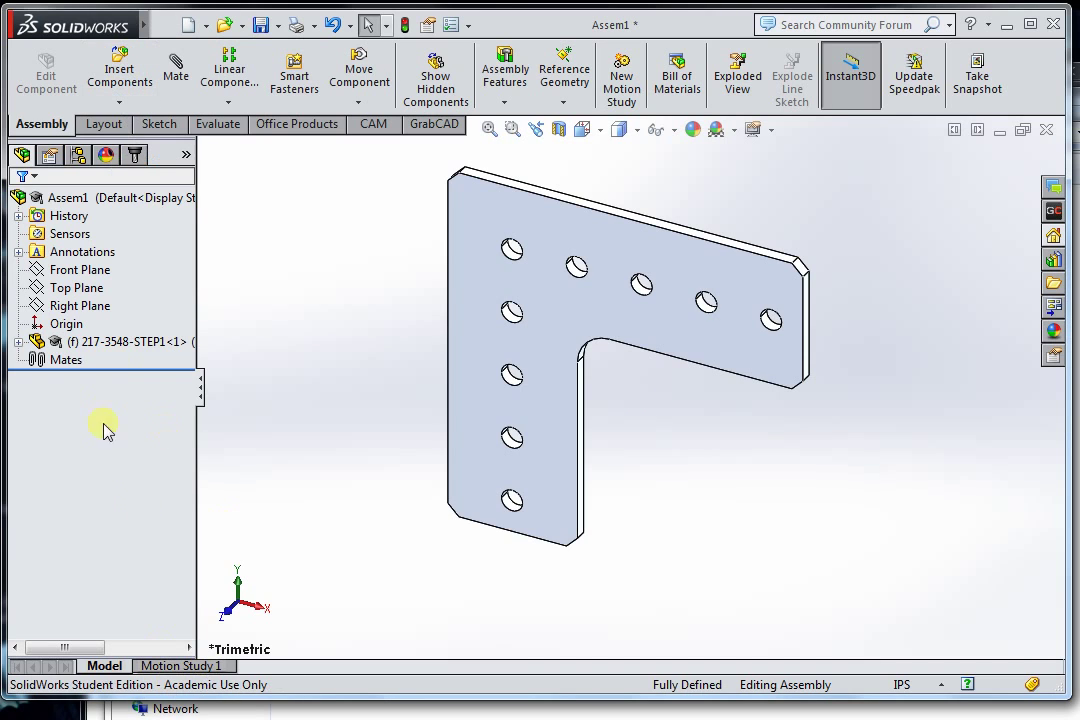
Insert a second copy of the 217-3548-STEP1 gusset into the assembly, in front of the first one
click(134, 80)
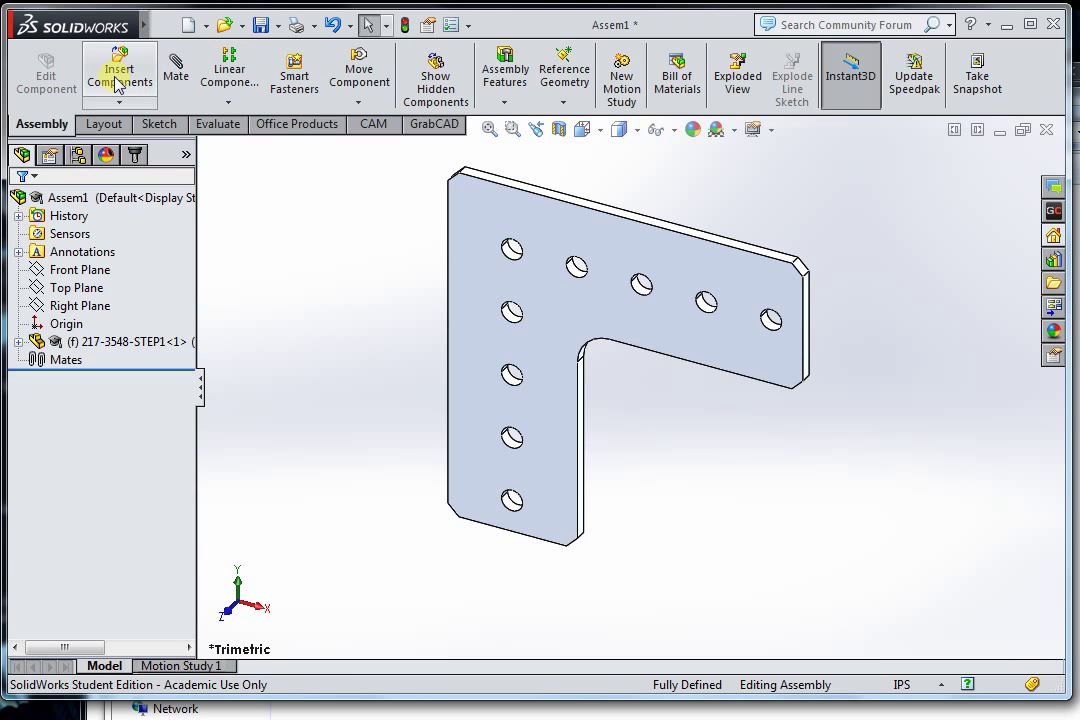
click(133, 55)
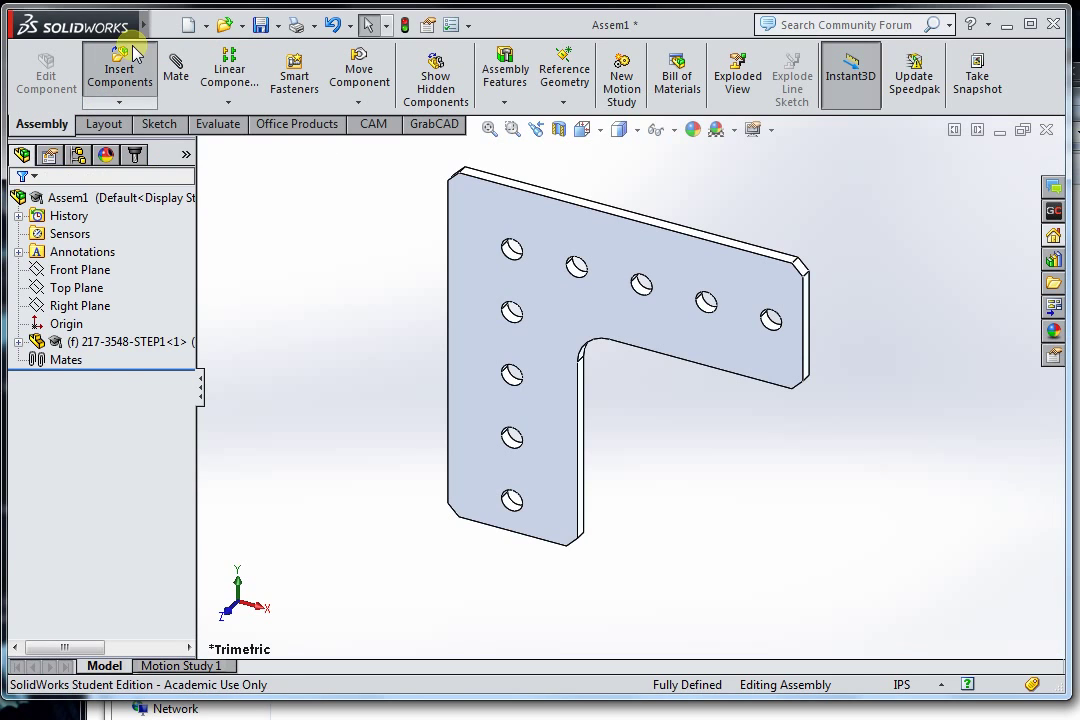
click(76, 451)
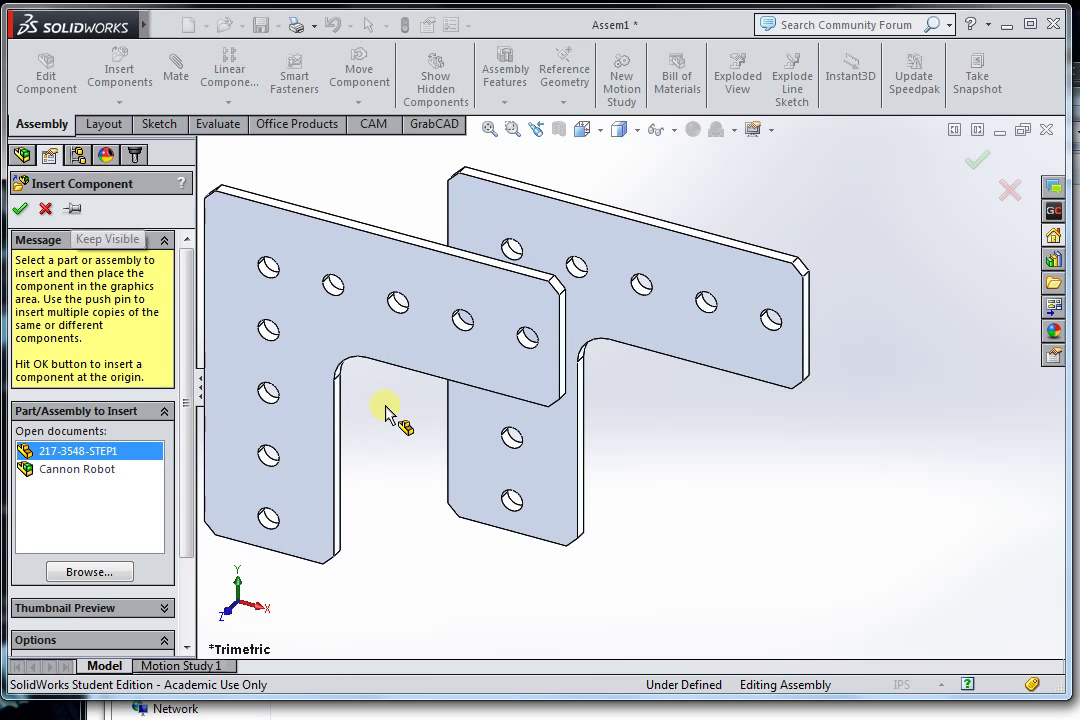
click(386, 406)
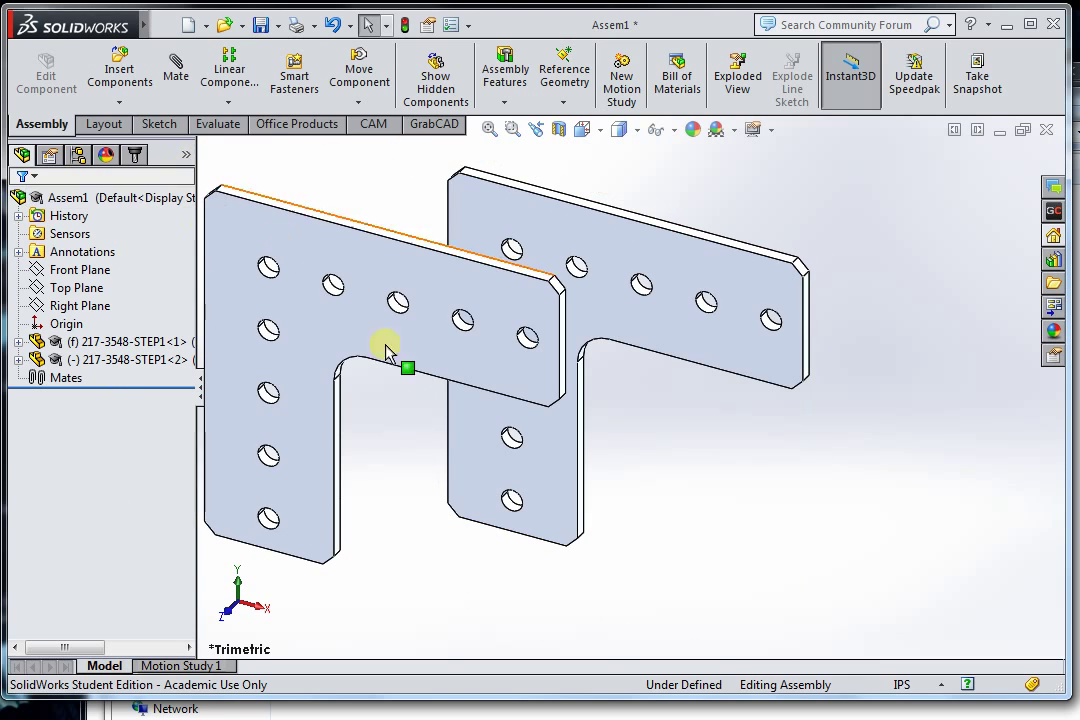
Insert four more copies of the 217-3548-STEP1 gusset in one go, keeping the insert command pinned open between placements
click(125, 74)
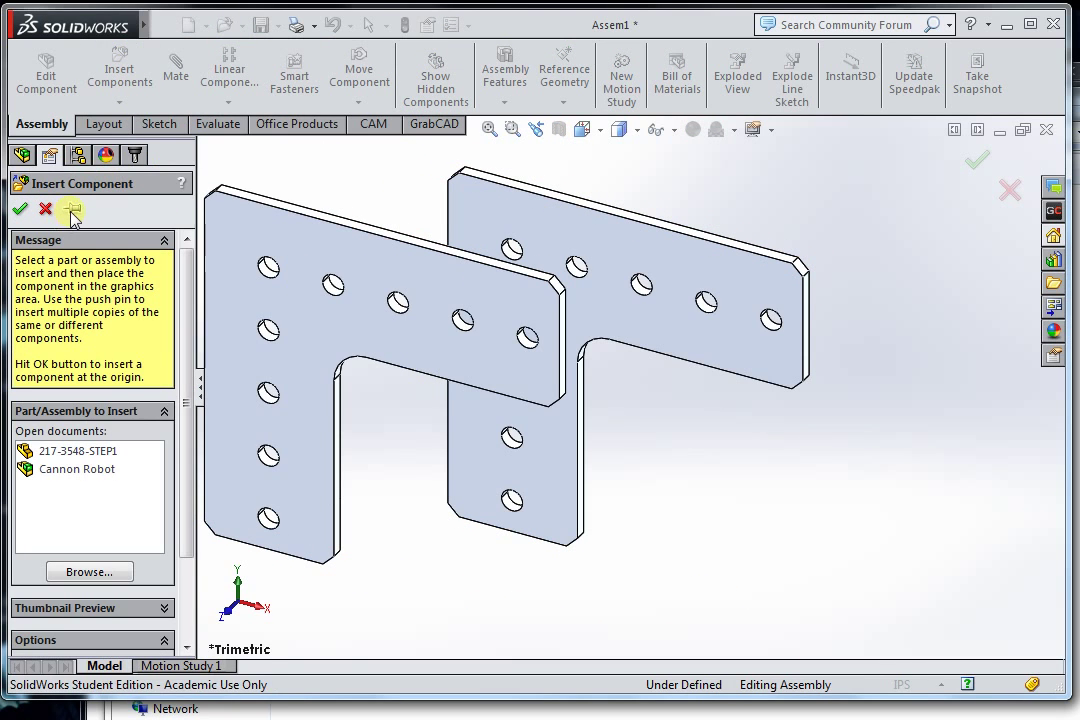
click(76, 451)
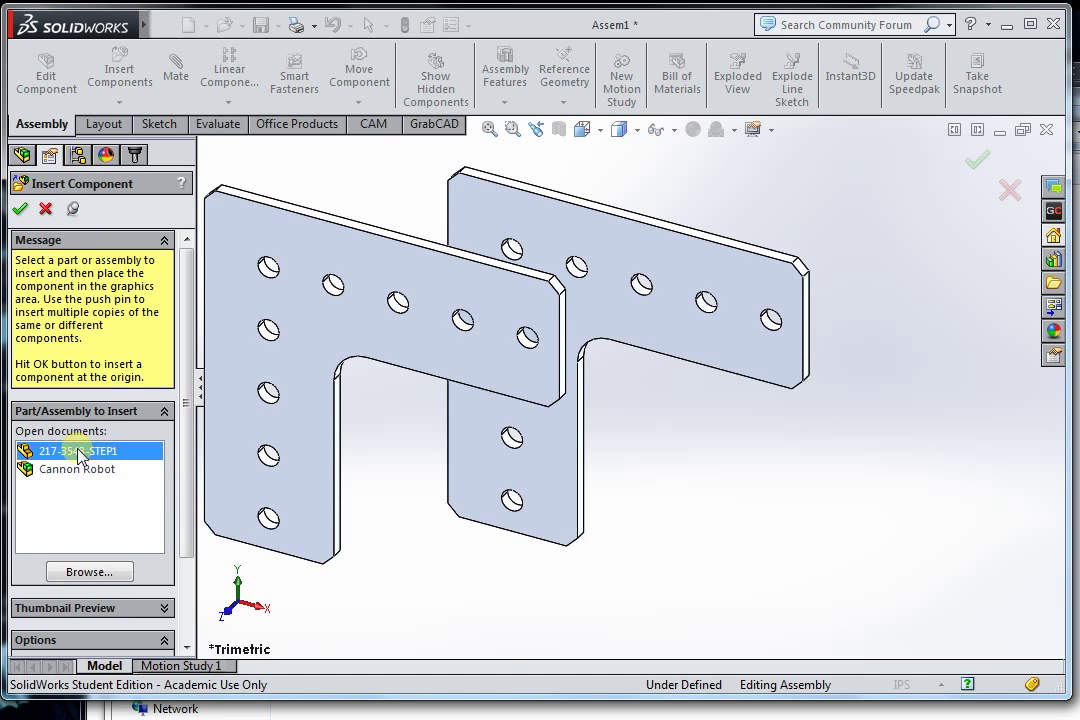
click(700, 428)
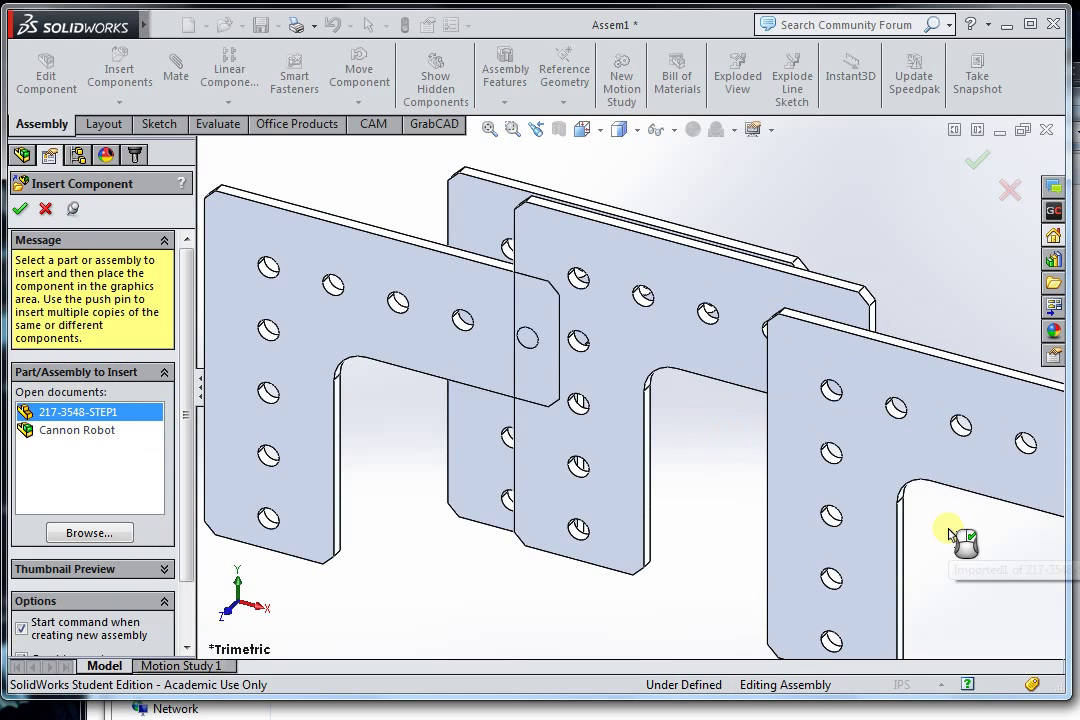
click(951, 533)
click(578, 562)
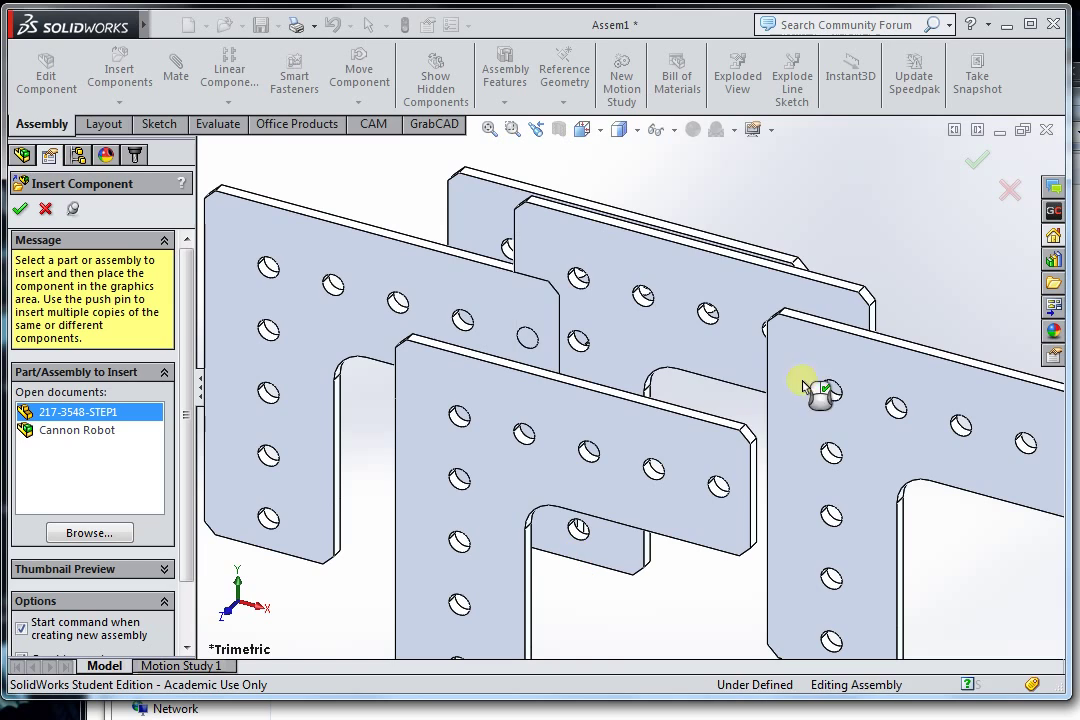
click(868, 318)
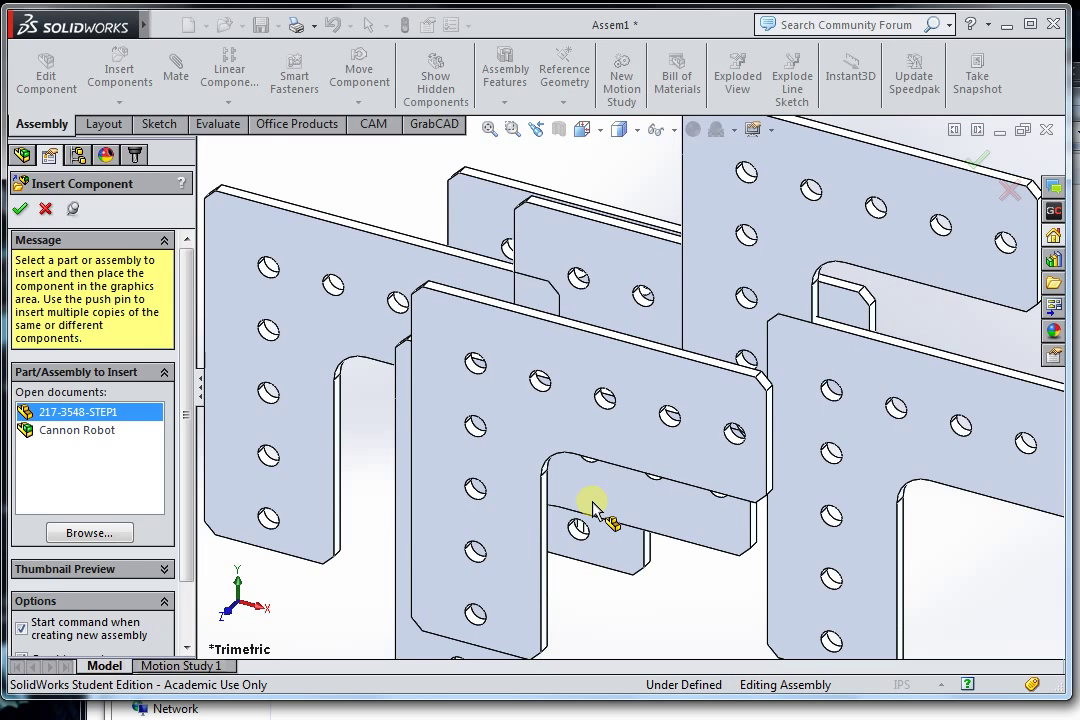
key(Escape)
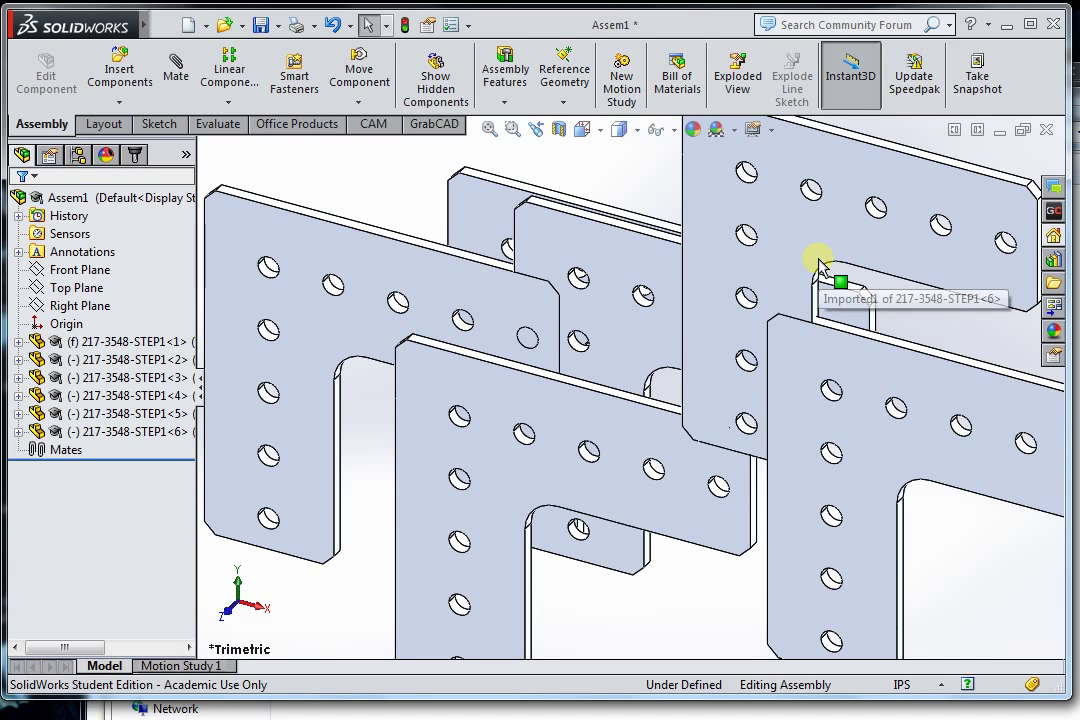
Delete the five extra gusset copies from the assembly, keeping only the fixed first one
click(818, 262)
key(Delete)
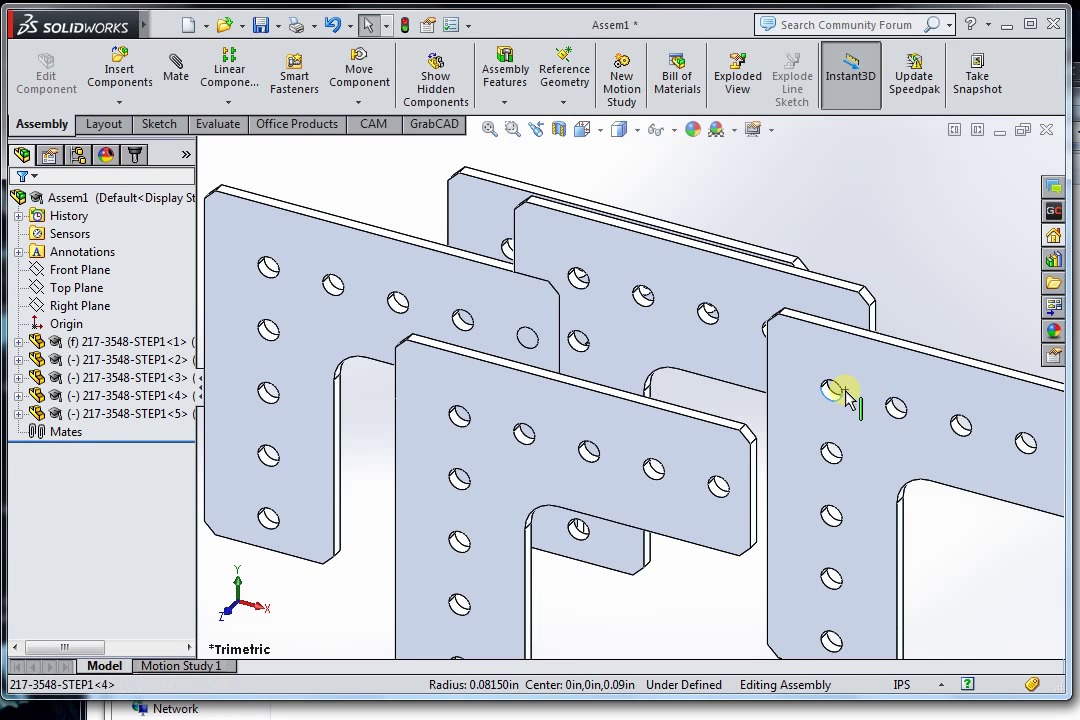
click(857, 466)
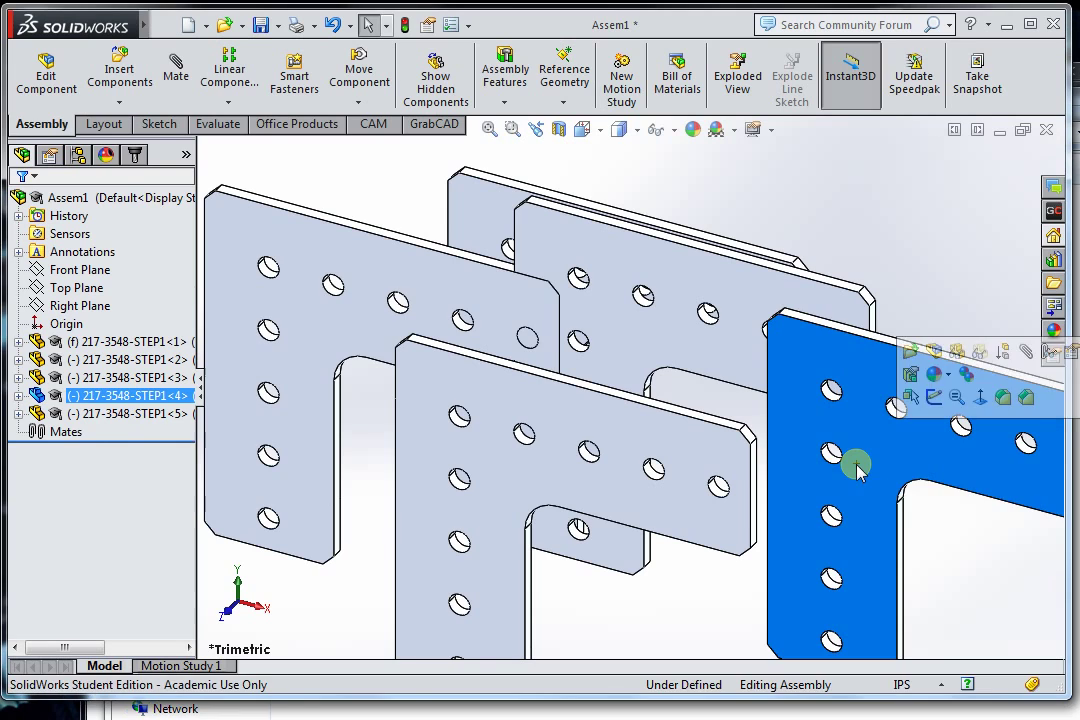
key(Delete)
click(556, 440)
key(Delete)
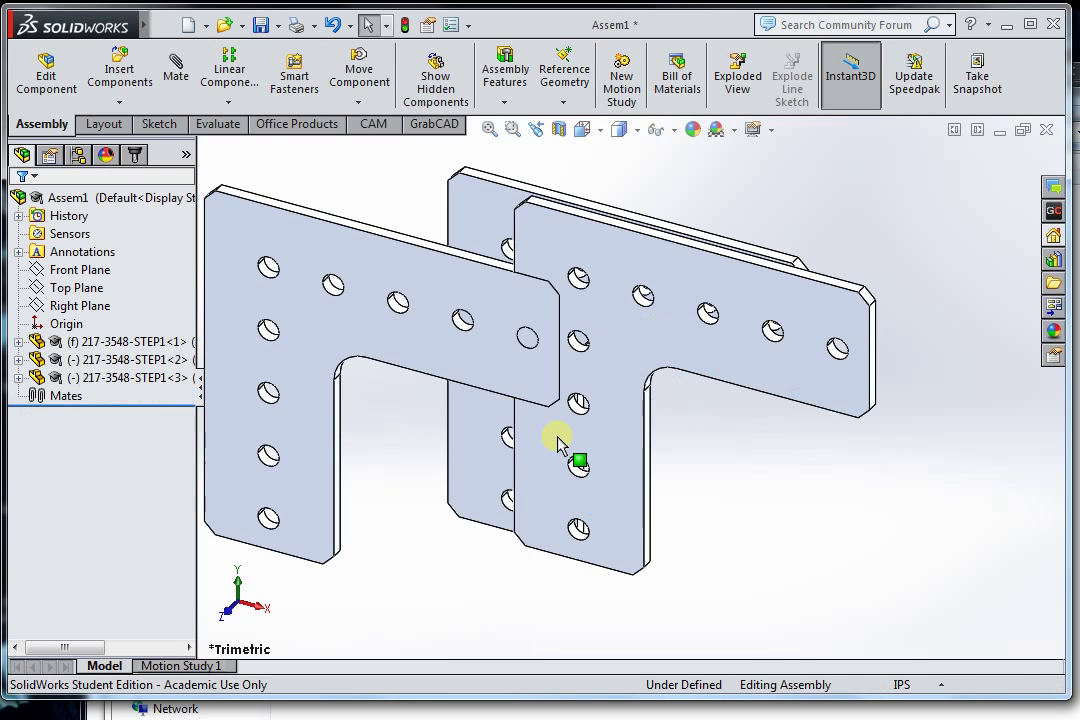
click(451, 351)
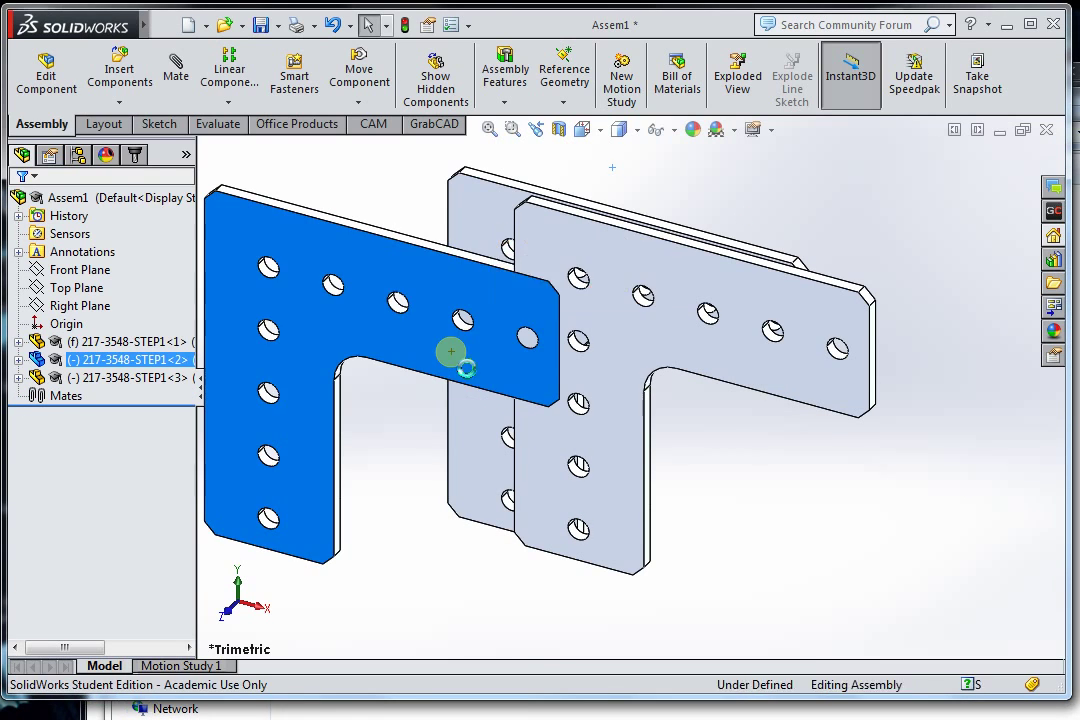
key(Delete)
click(624, 308)
key(Delete)
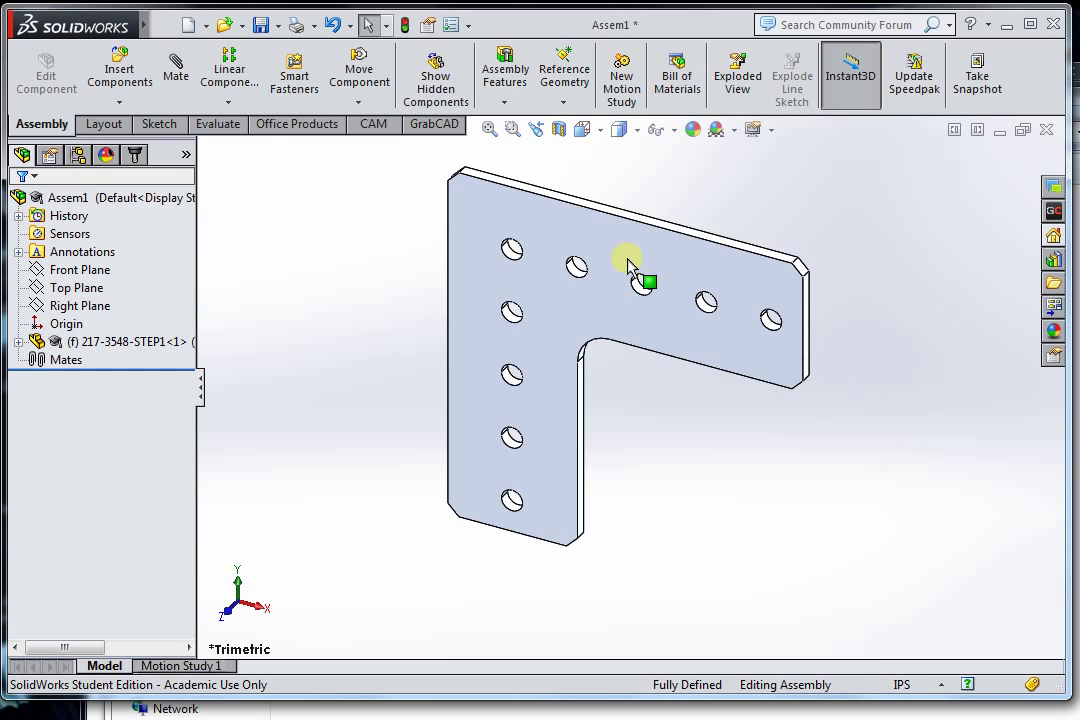
Look through the CAD Parts folder in Downloads for another part to insert into the assembly
click(116, 78)
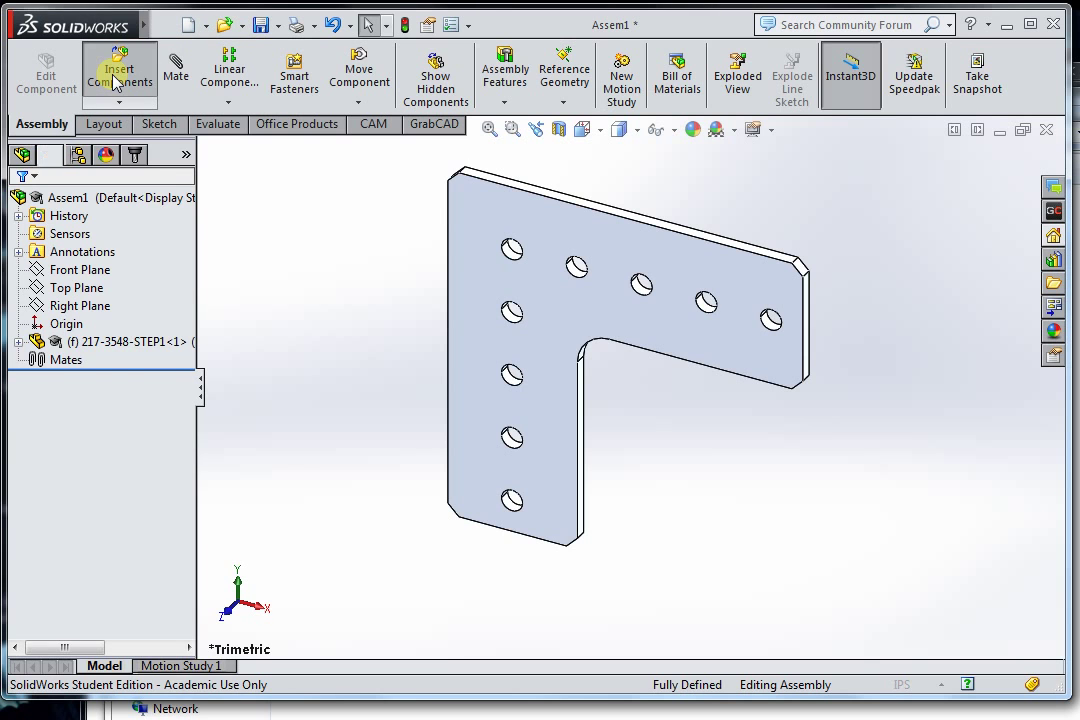
click(84, 573)
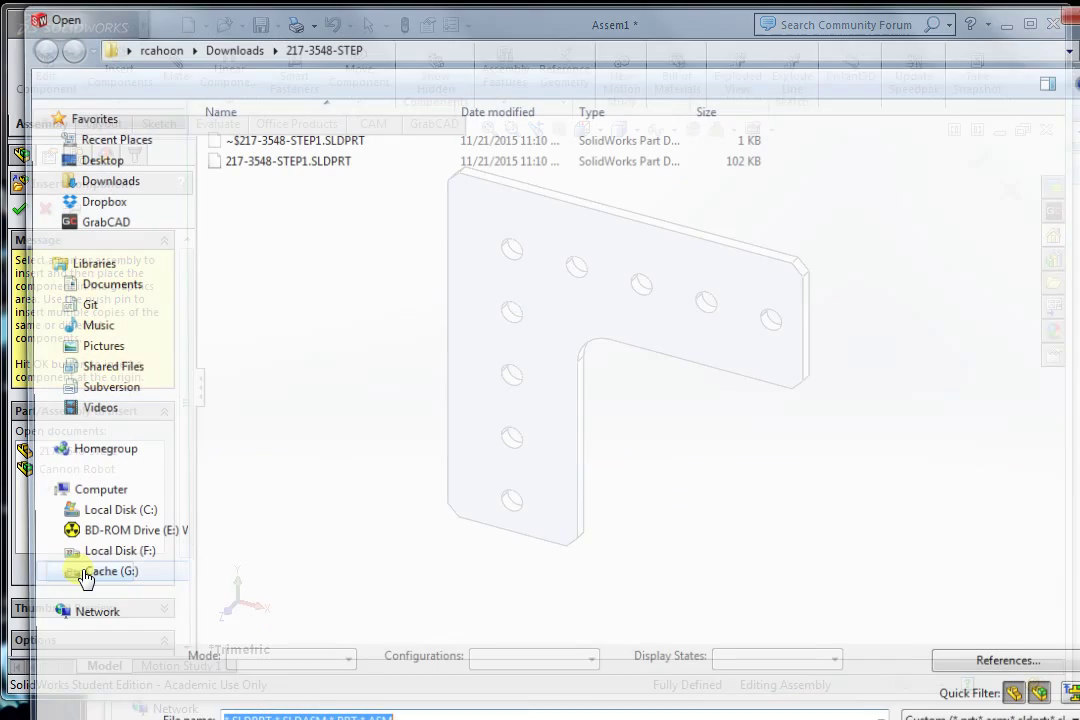
click(229, 46)
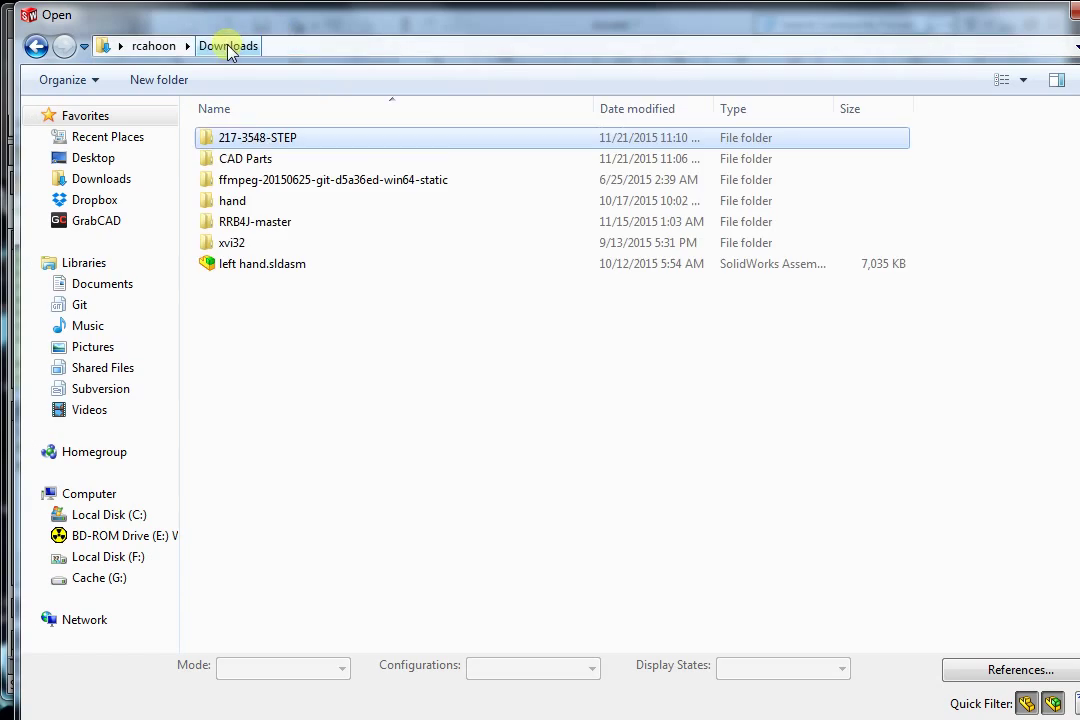
double_click(248, 159)
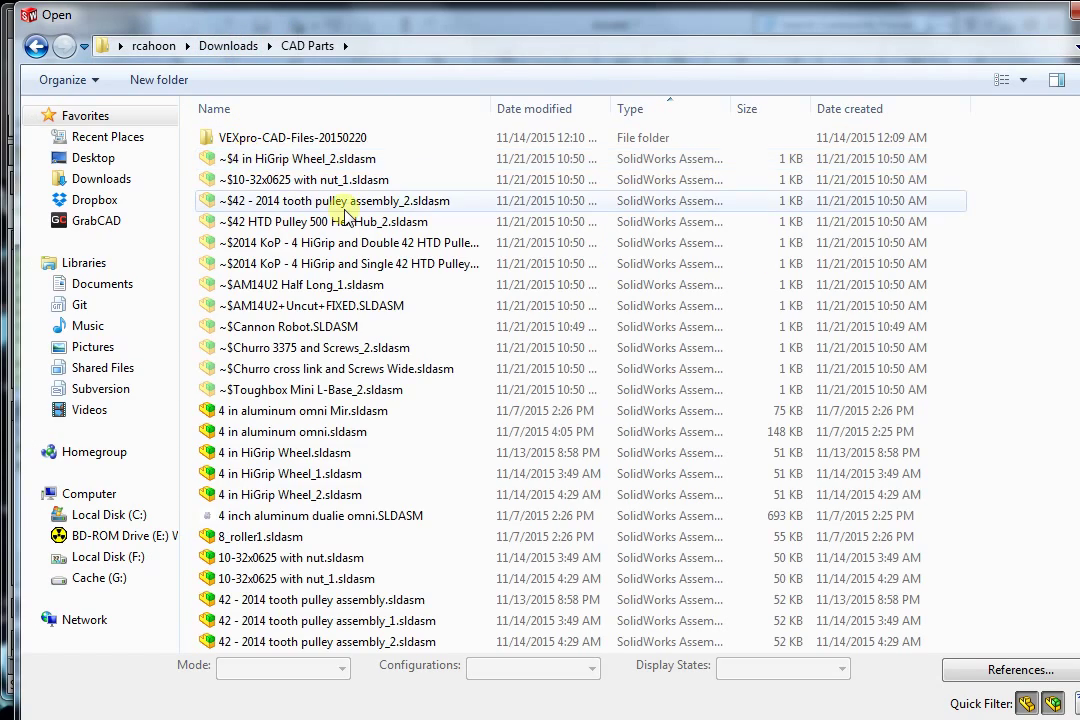
scroll(350, 205, down, 8)
scroll(345, 213, down, 7)
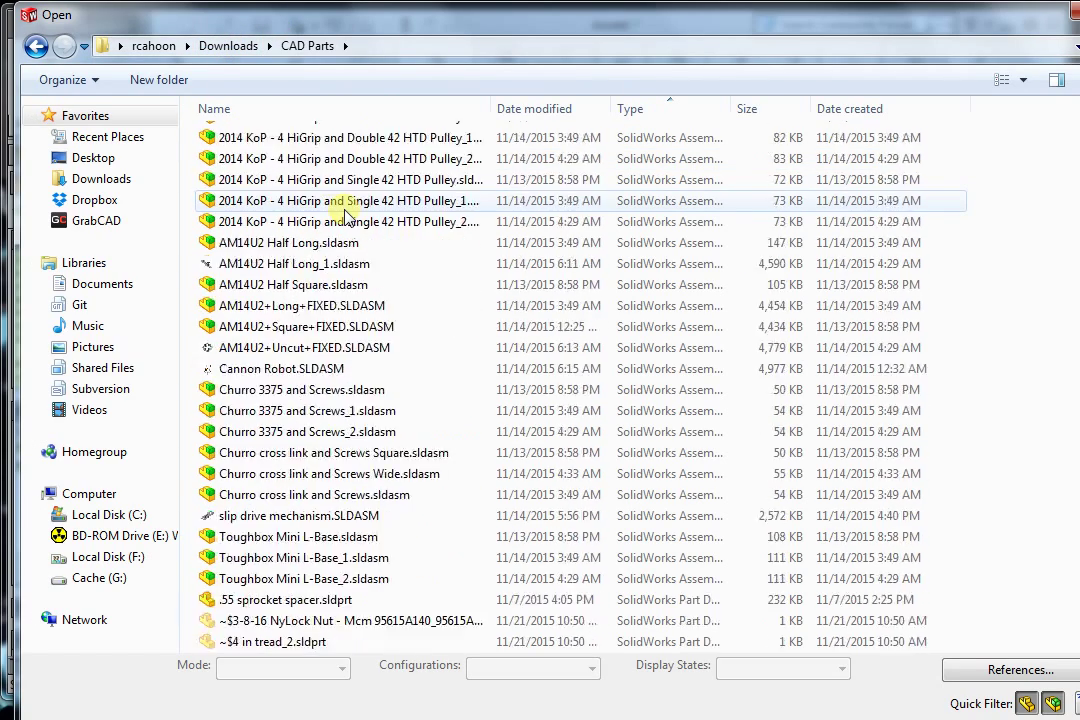
scroll(345, 213, up, 15)
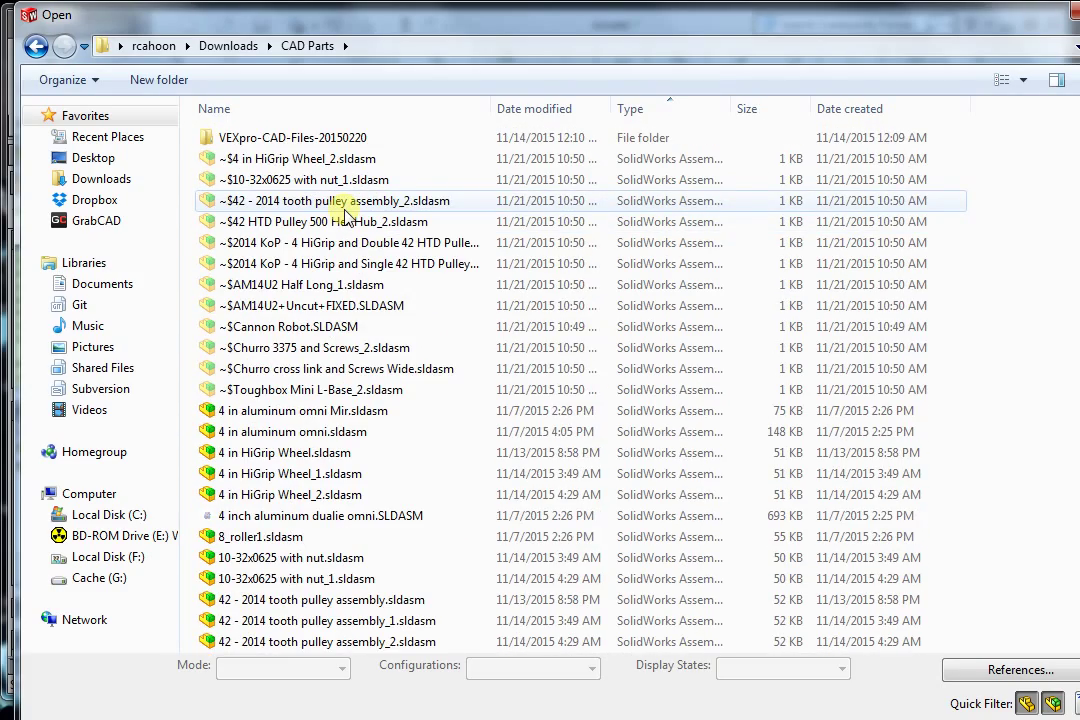
scroll(345, 213, down, 20)
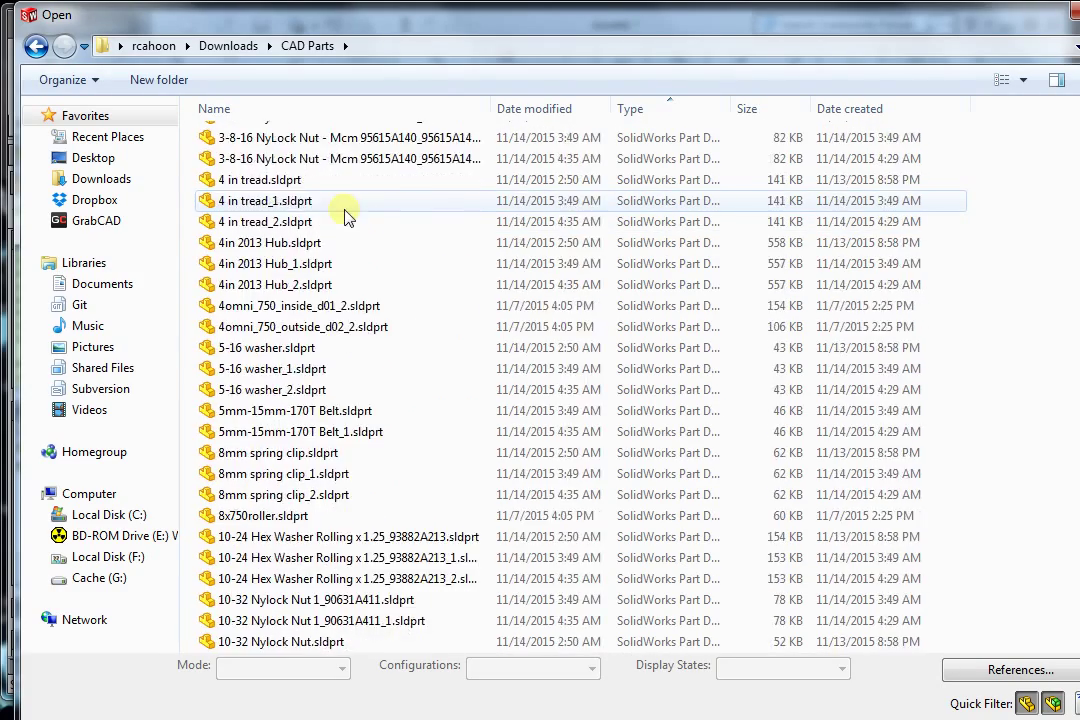
scroll(345, 215, down, 7)
click(325, 356)
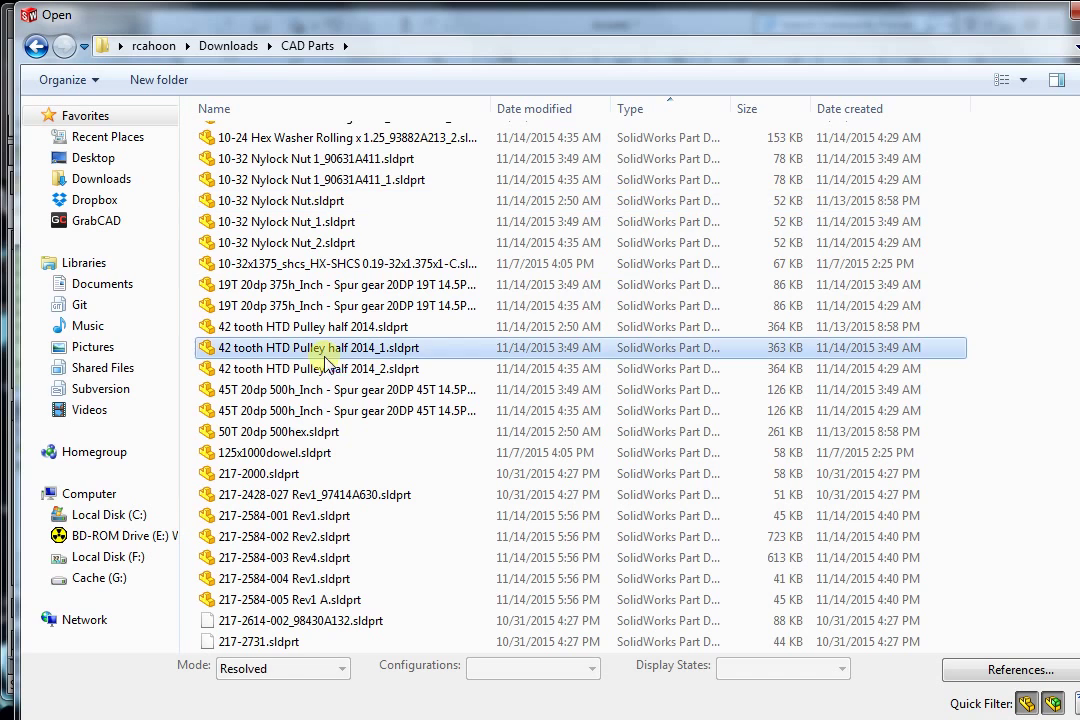
key(2)
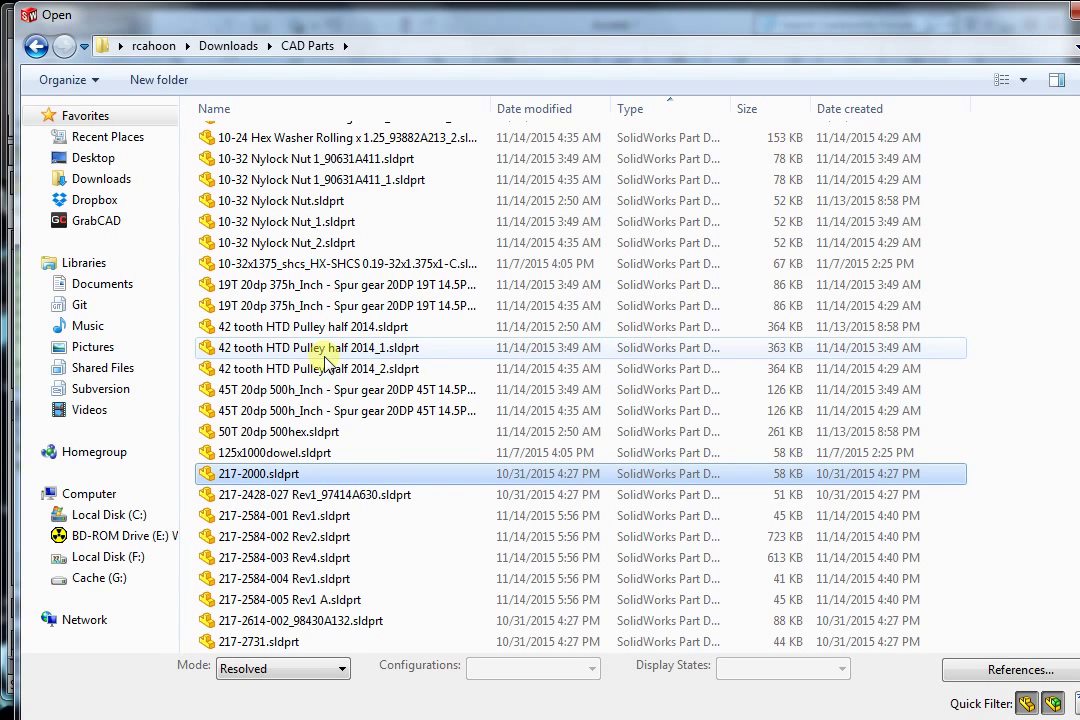
key(Down)
key(Down)
key(Down)
key(Down)
key(Down)
key(Down)
key(Down)
key(Down)
key(Down)
key(Down)
key(Down)
key(Down)
key(Down)
key(Down)
key(Down)
key(Down)
key(Down)
key(Down)
key(Down)
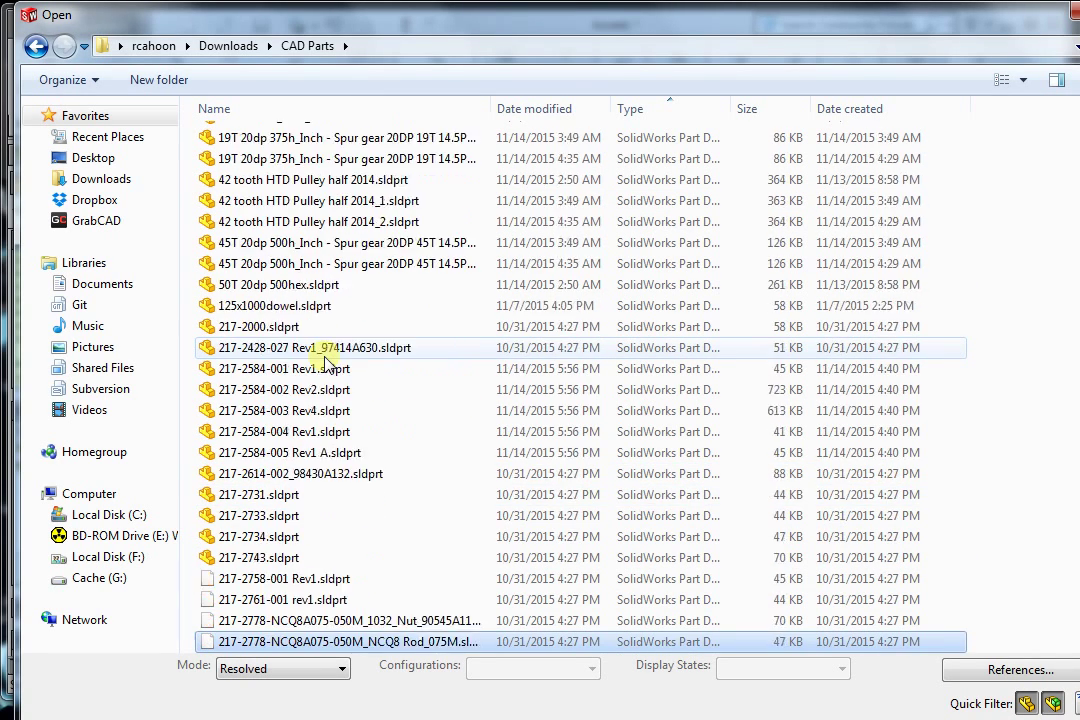
scroll(325, 358, down, 20)
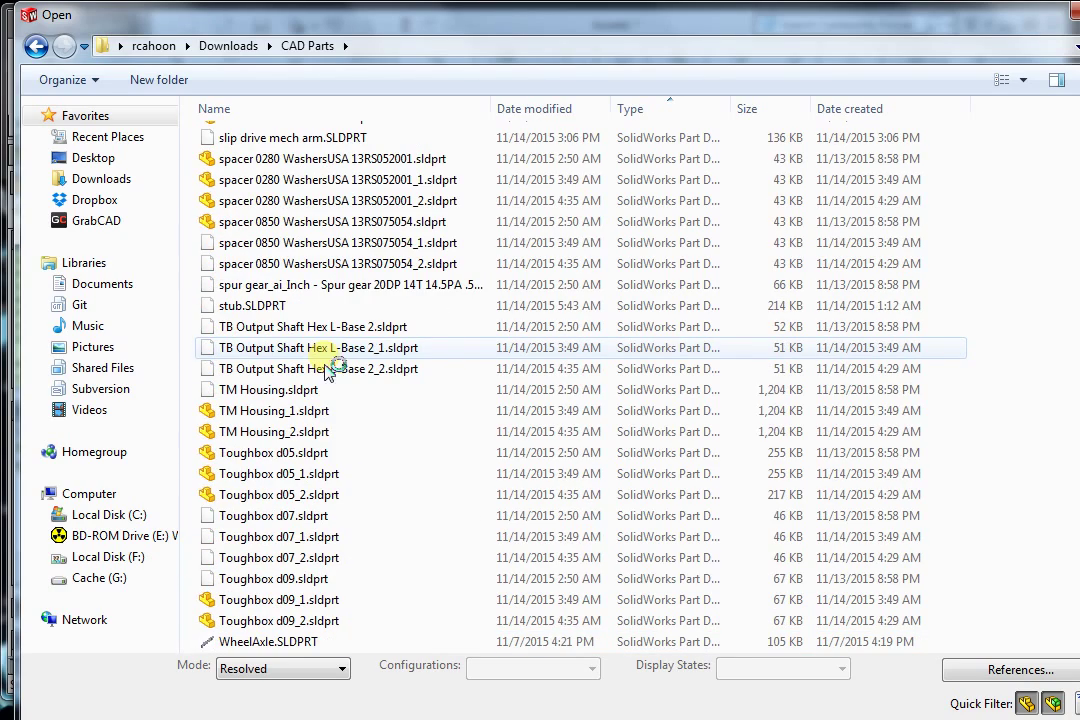
double_click(325, 352)
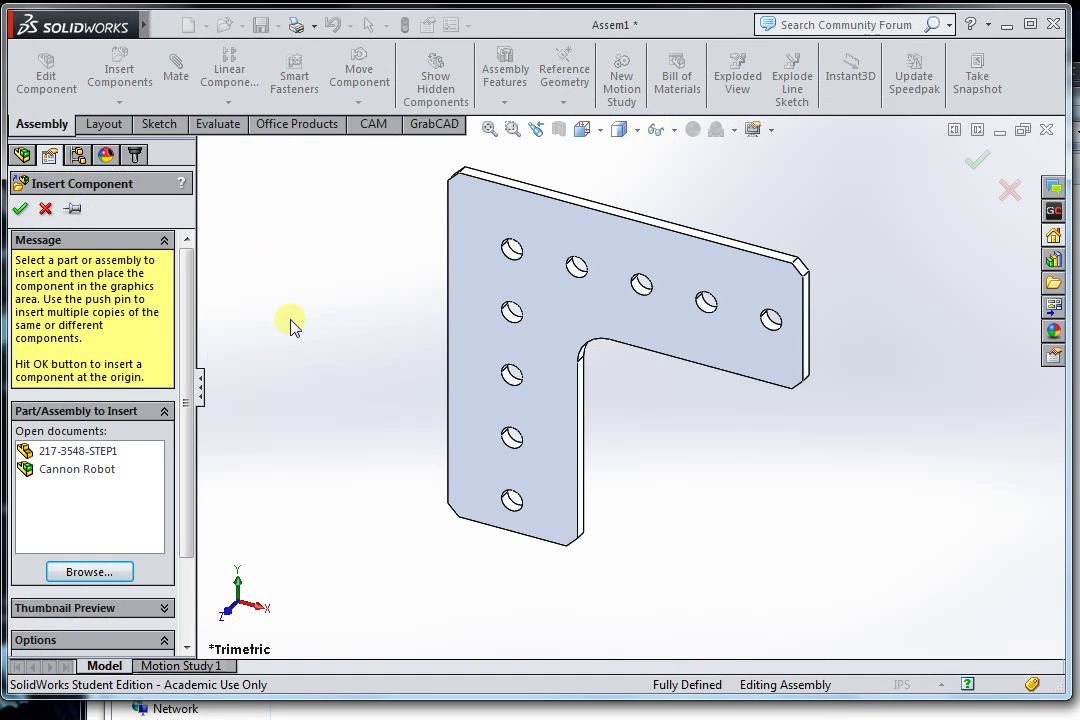
click(289, 321)
Open the part 1x1 box tubing.SLDPRT from the recently used documents
click(243, 25)
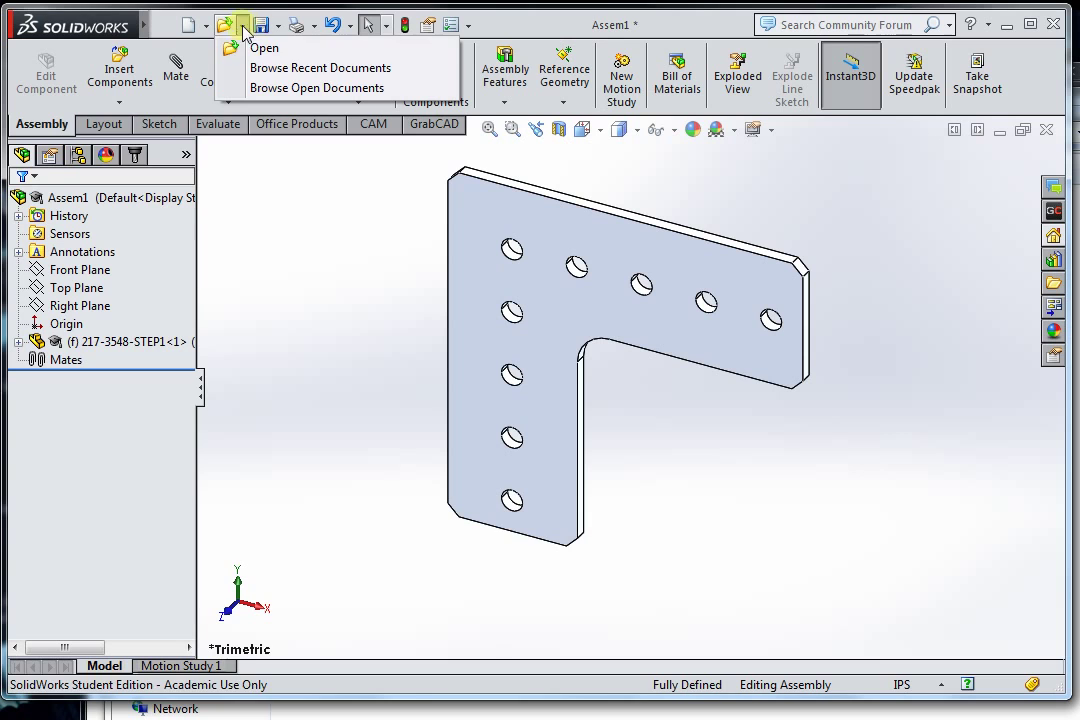
click(288, 70)
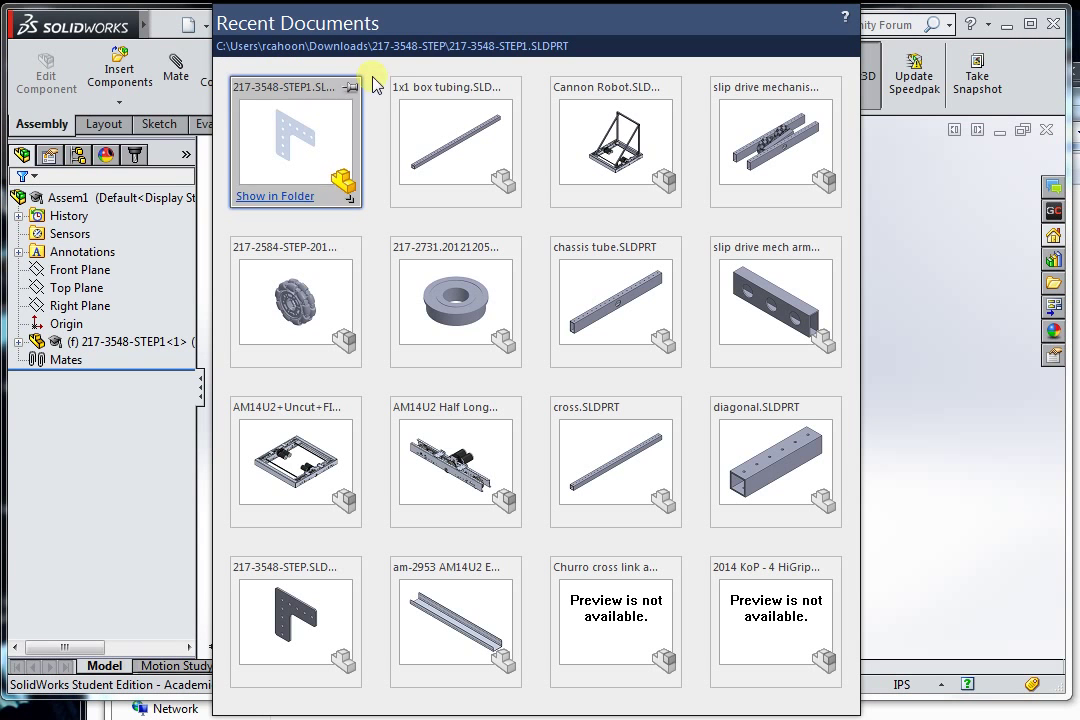
click(480, 160)
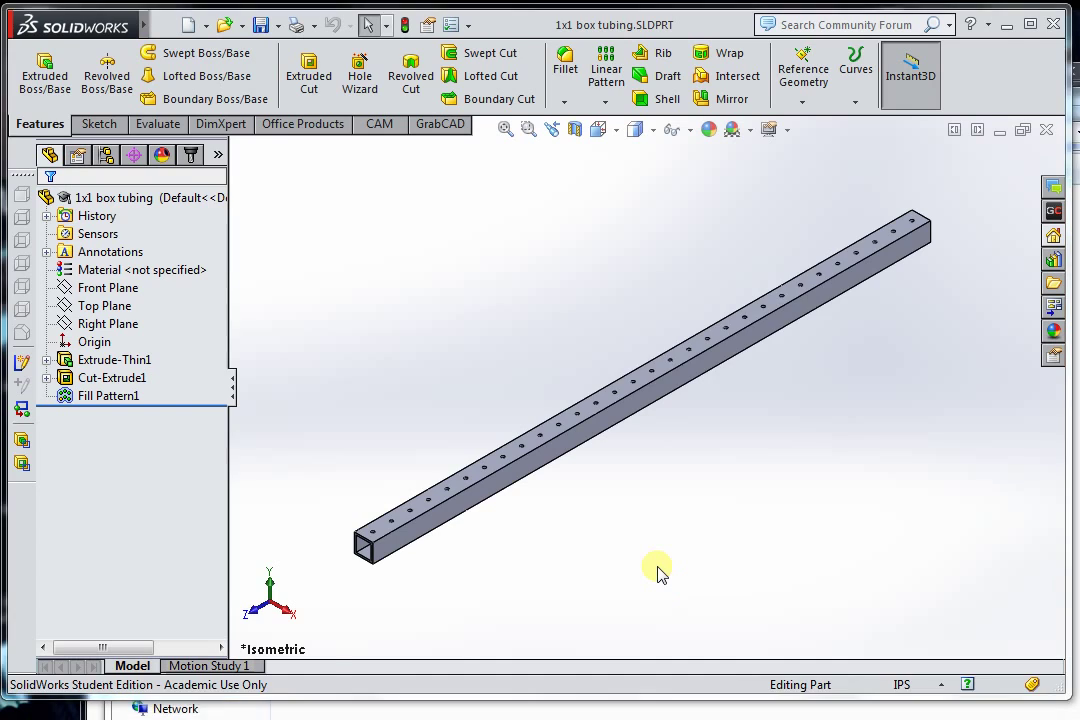
Switch to the Assem1 assembly and insert the 1x1 box tubing part beside the gusset
key(ctrl+Tab)
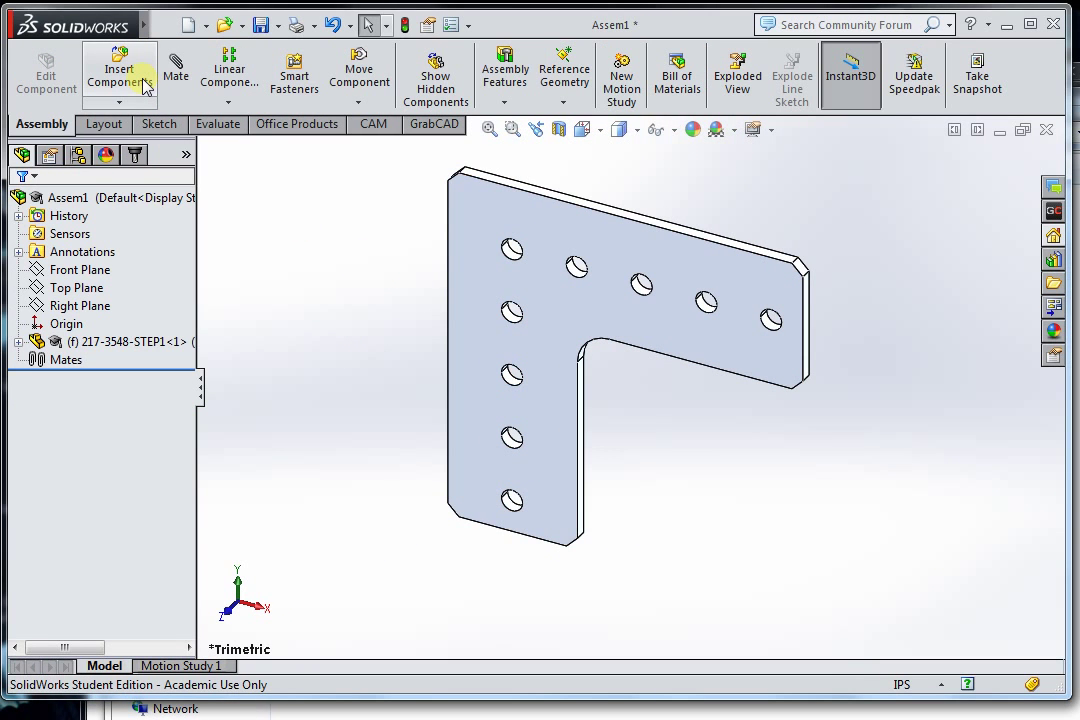
click(143, 86)
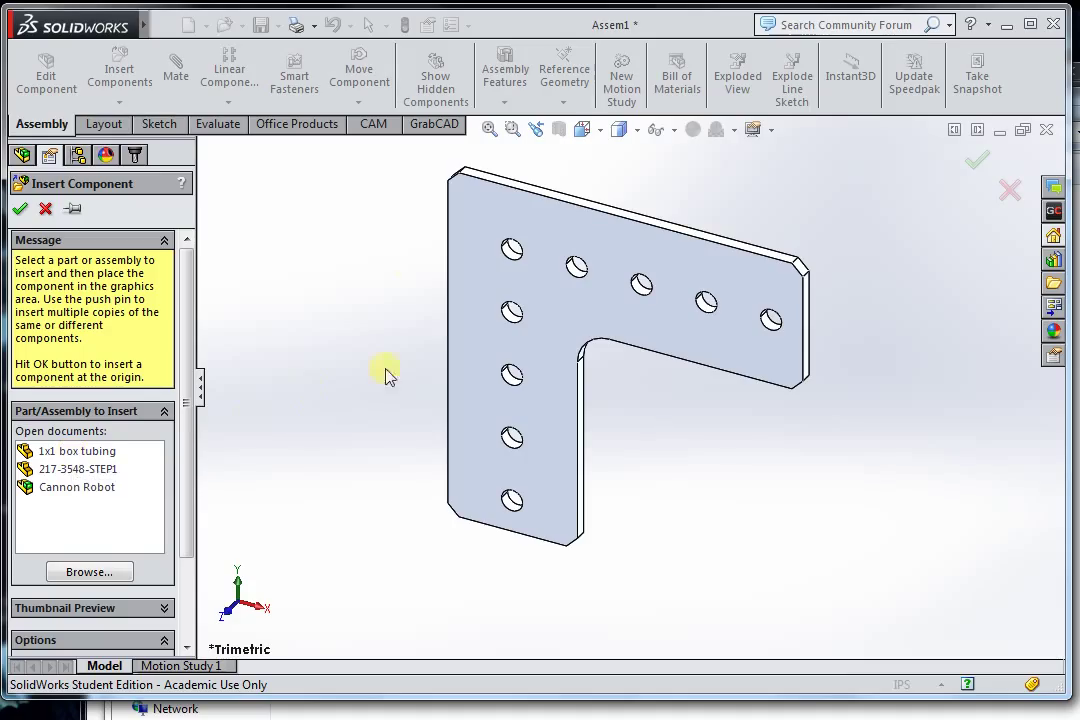
click(88, 574)
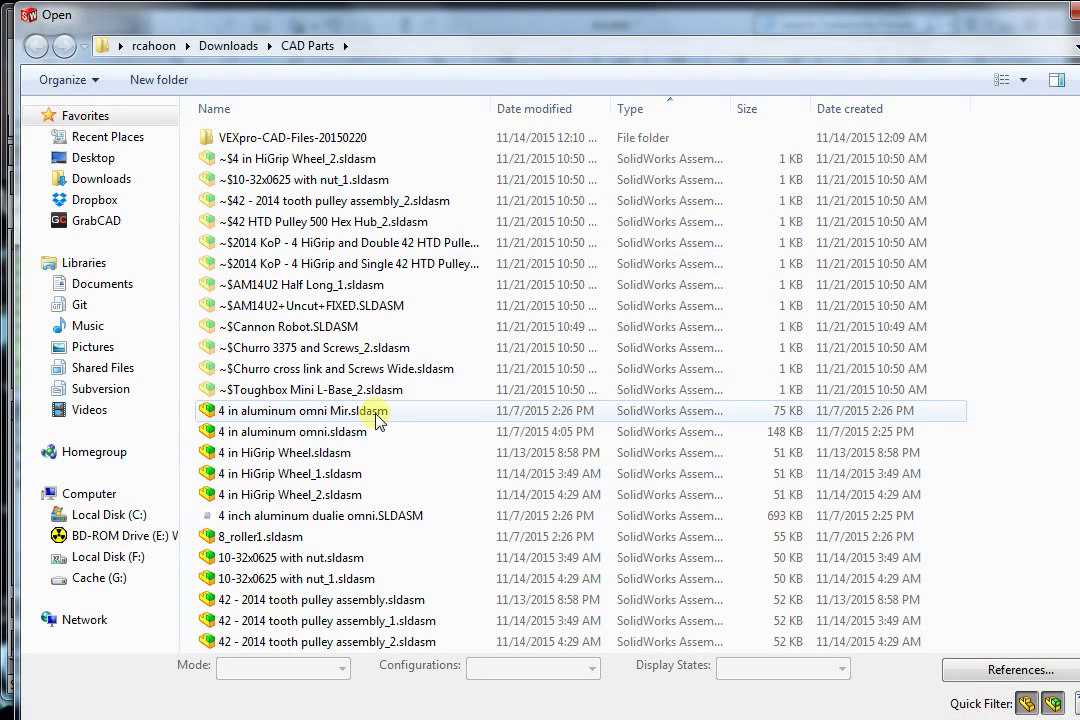
double_click(378, 420)
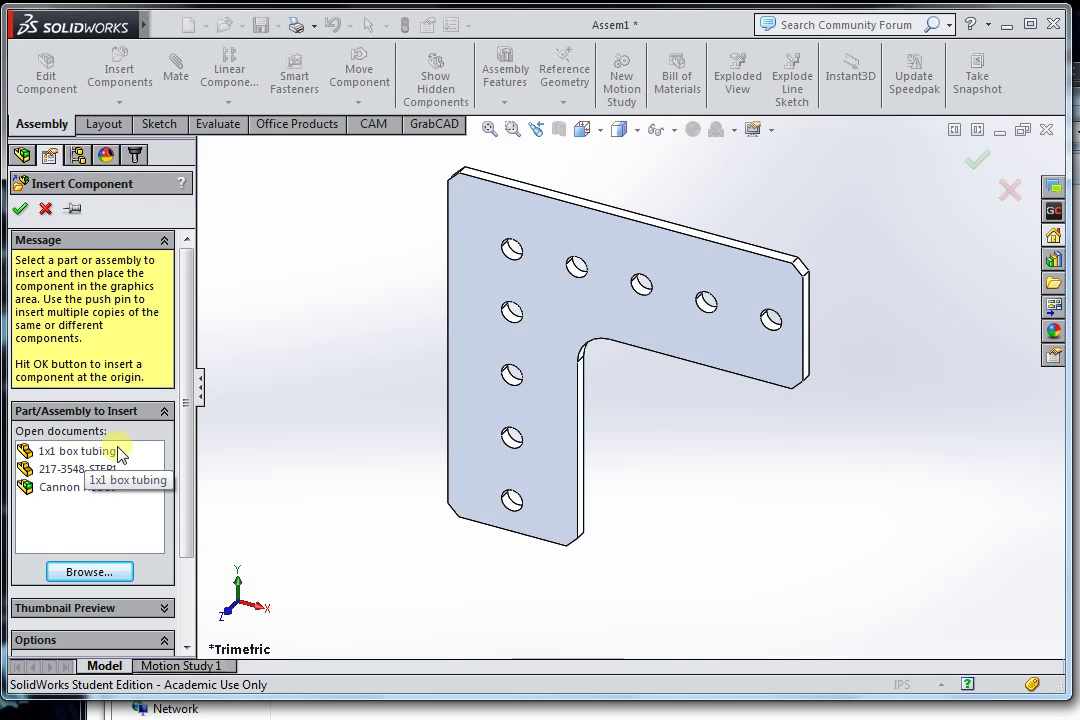
click(150, 451)
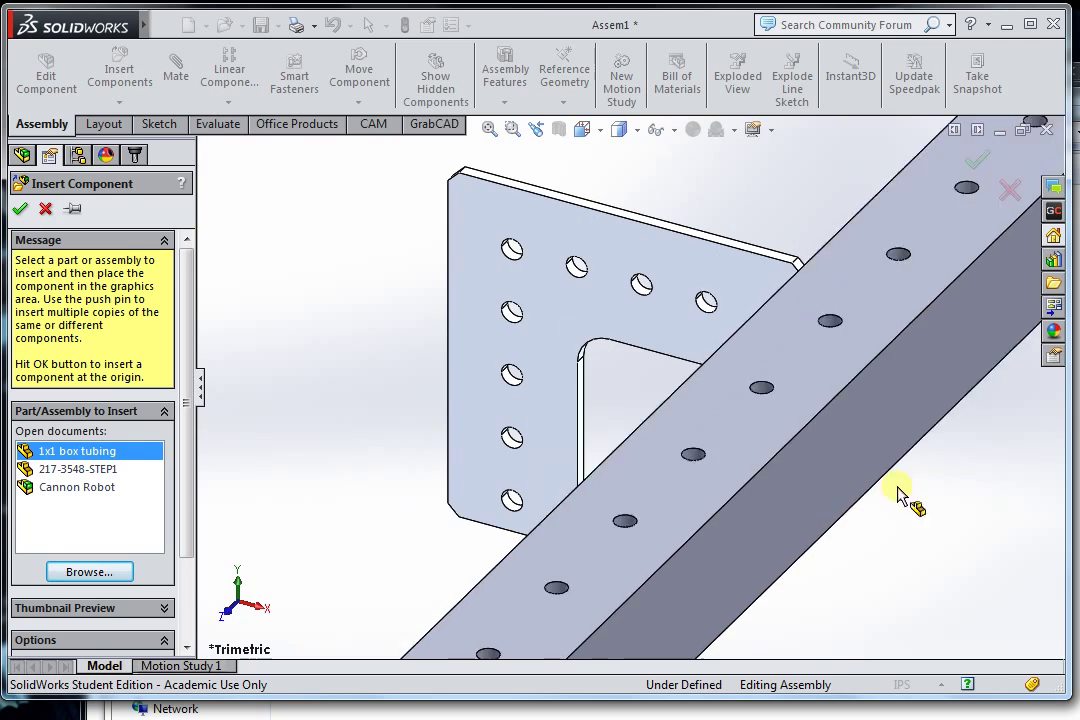
click(855, 437)
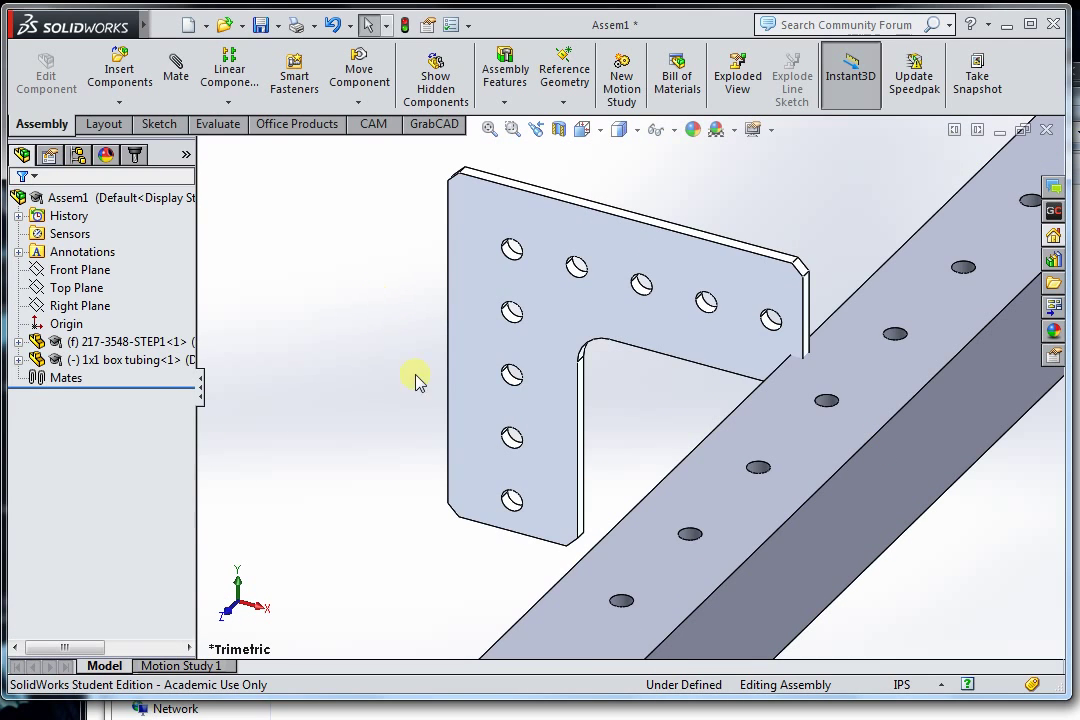
Insert a second copy of the 1x1 box tubing on the opposite side of the gusset
click(116, 74)
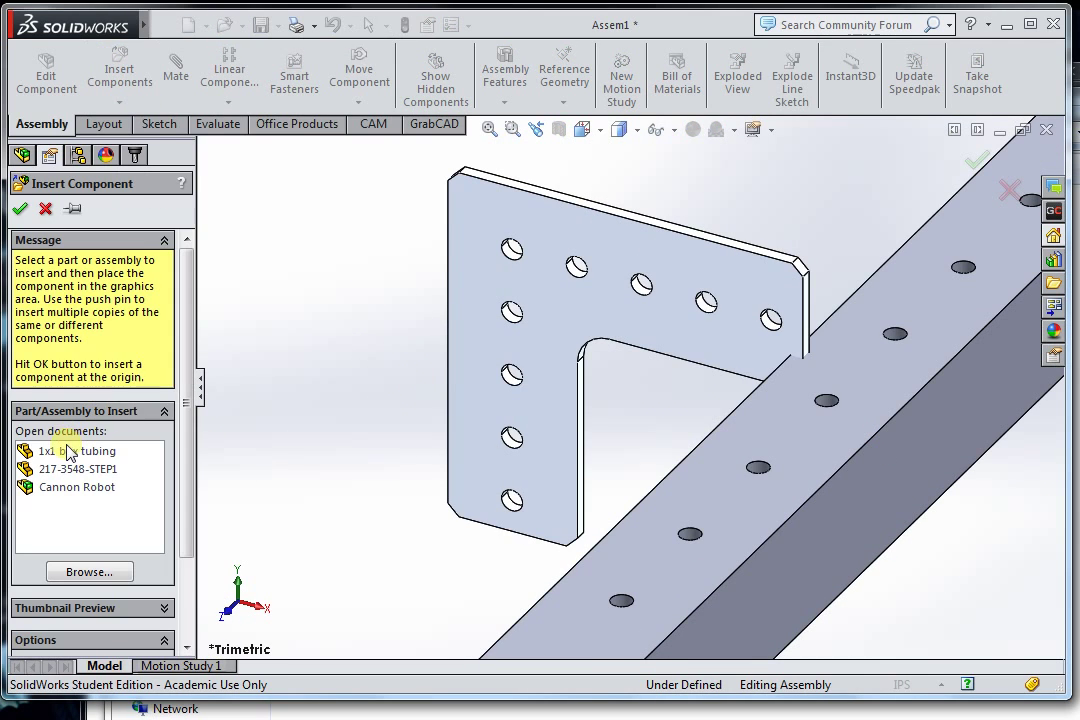
click(70, 451)
click(321, 314)
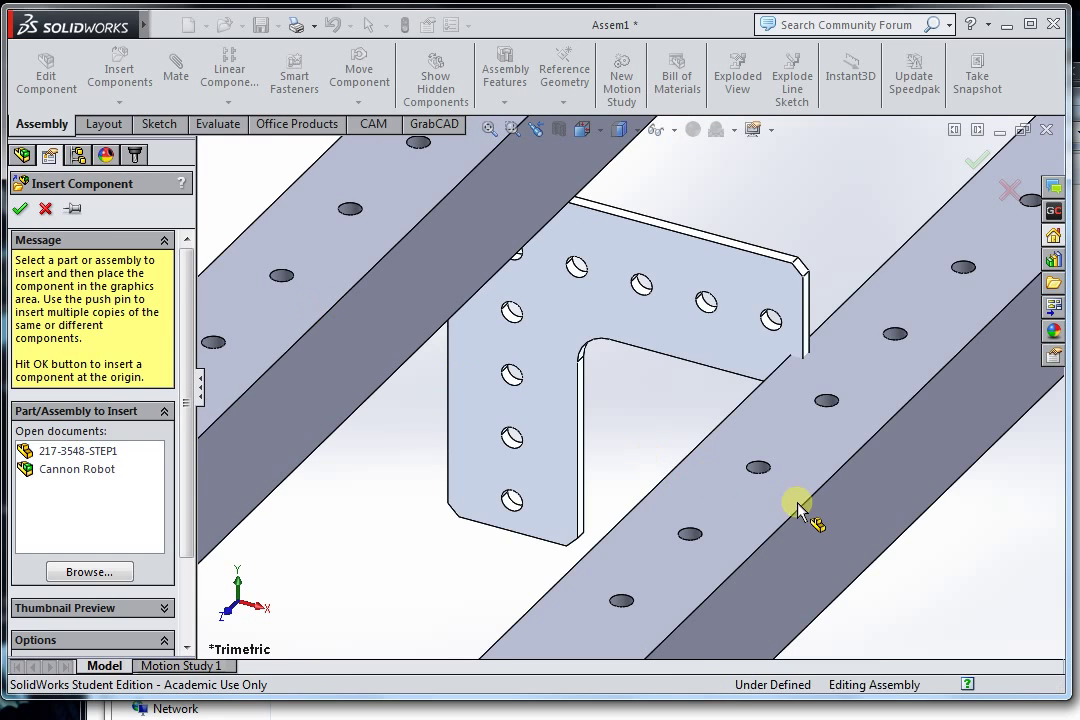
scroll(600, 415, up, 5)
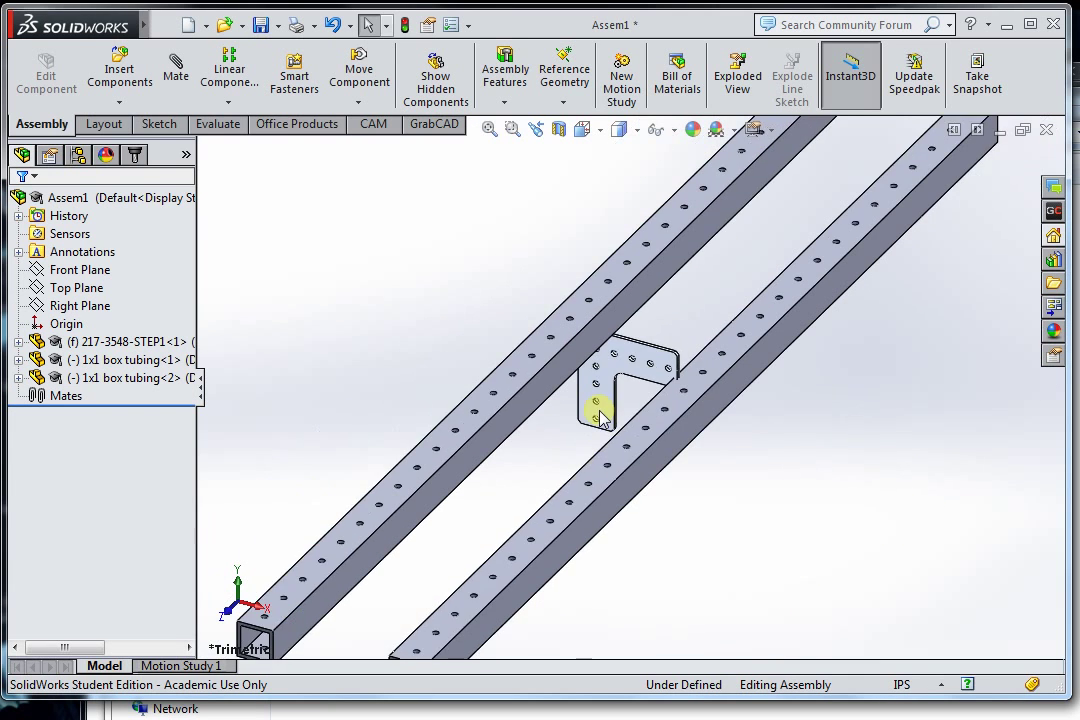
Add a coincident mate between the first box tubing's drilled face and the flat face of the gusset
click(178, 74)
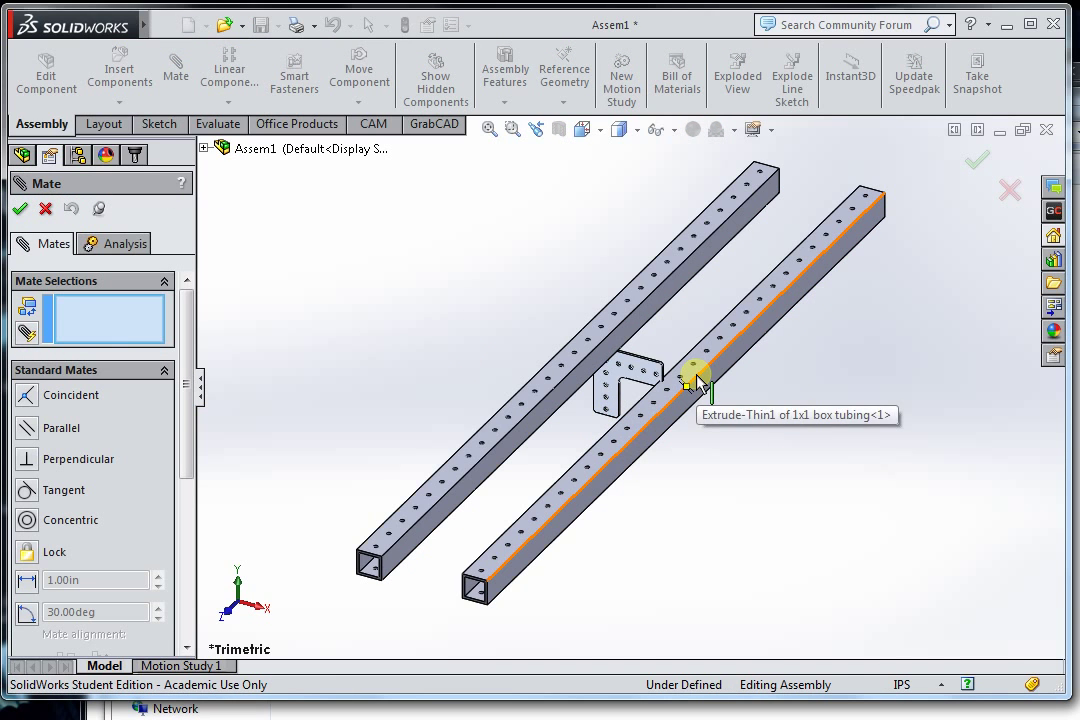
click(485, 568)
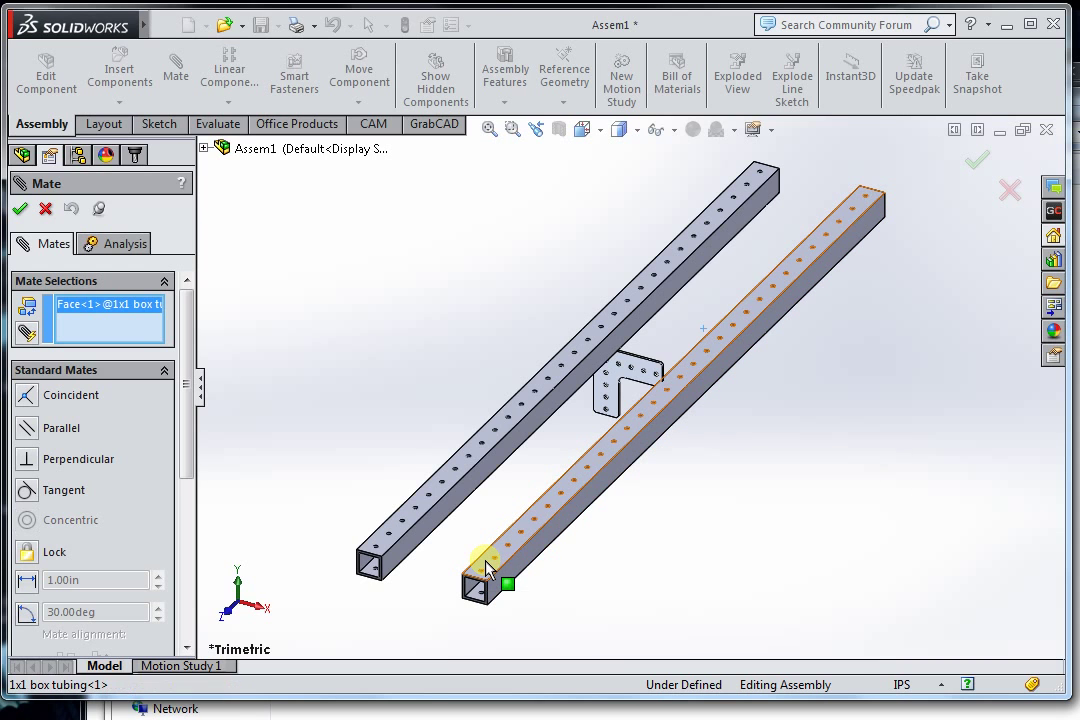
scroll(640, 375, down, 5)
click(636, 386)
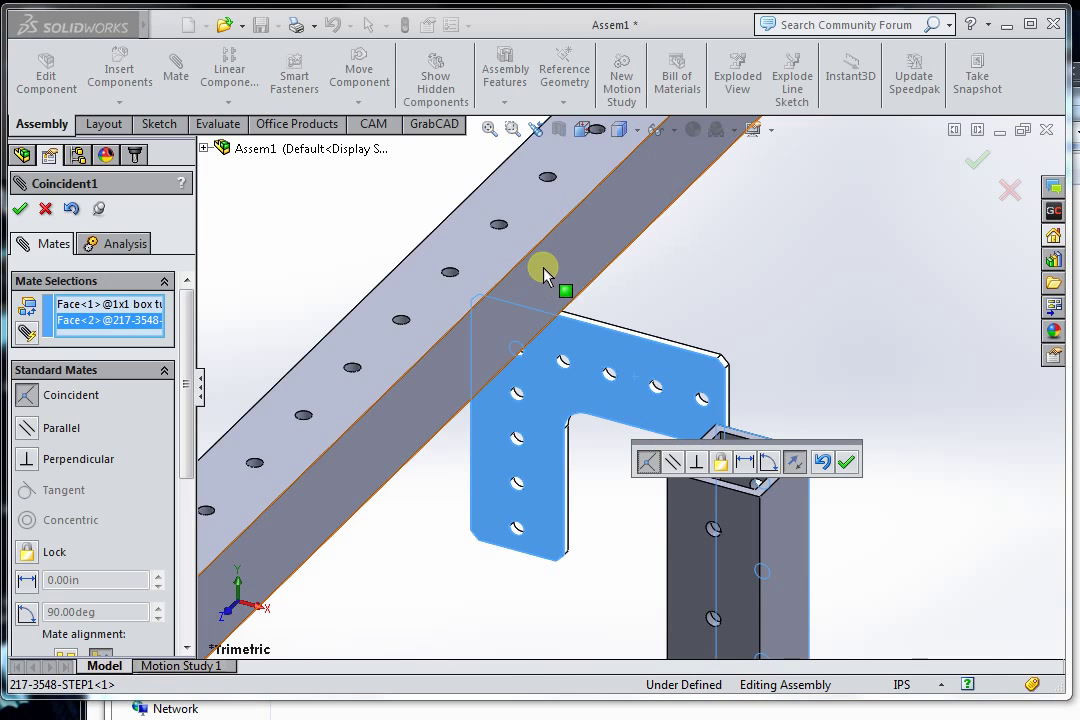
key(Return)
Mate the second box tubing's drilled face coincident with the same flat face of the gusset
click(472, 284)
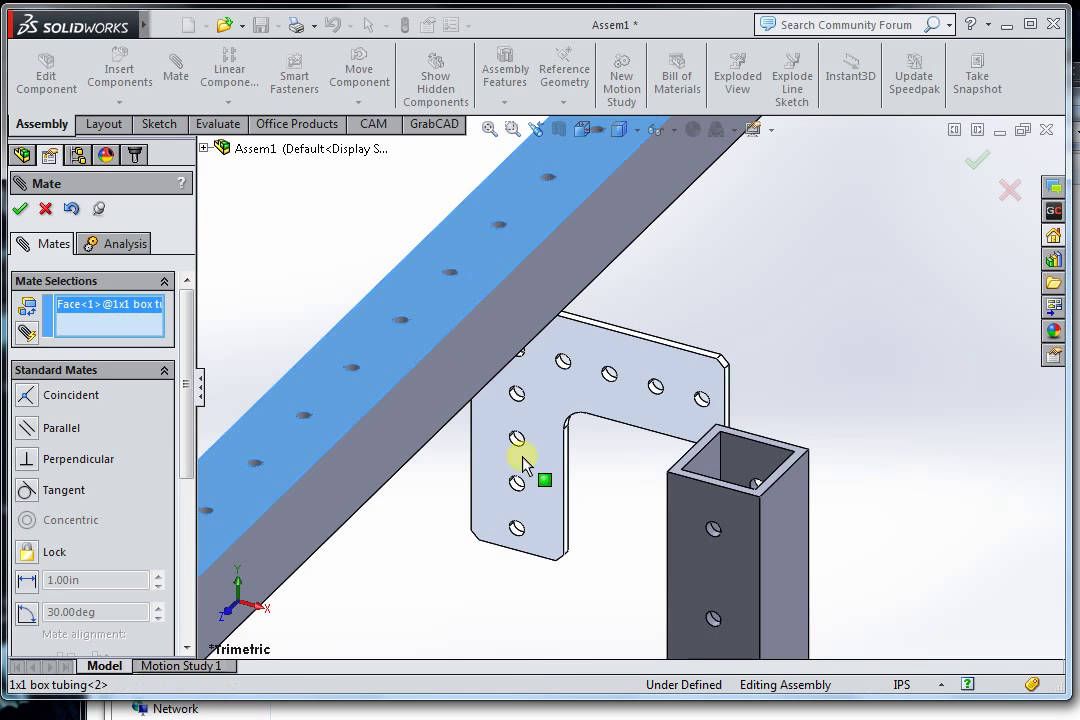
click(541, 537)
right_click(541, 533)
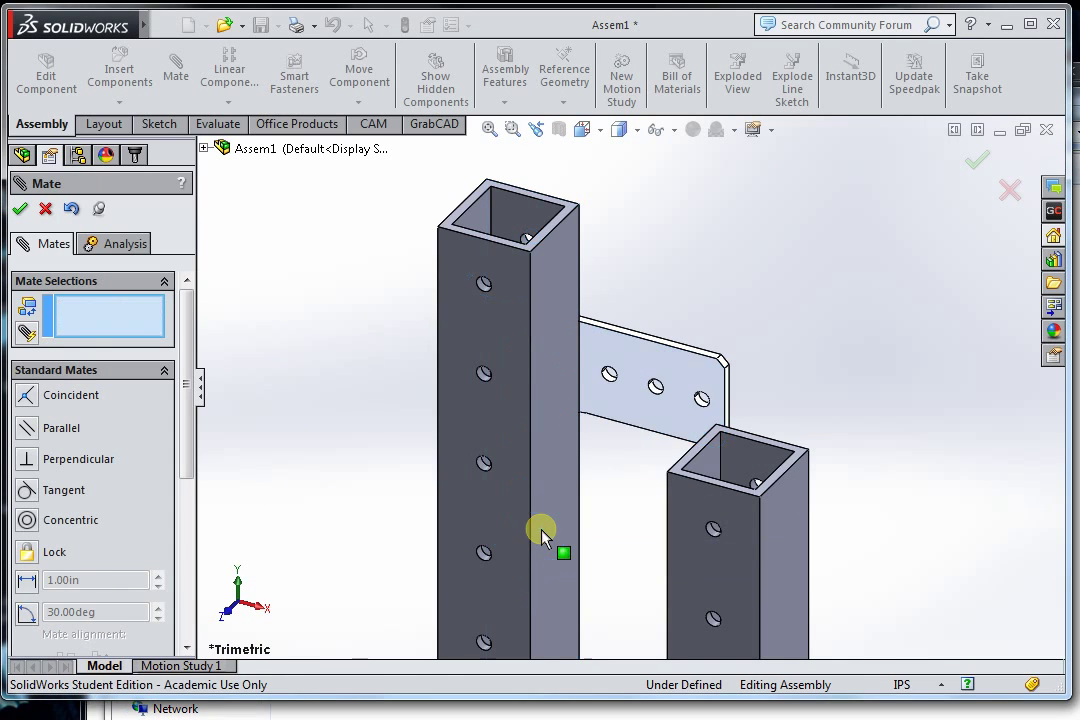
Add a concentric mate between the second box tubing's end hole and the gusset's corner hole
middle_drag(795, 378, 622, 525)
scroll(1007, 196, down, 6)
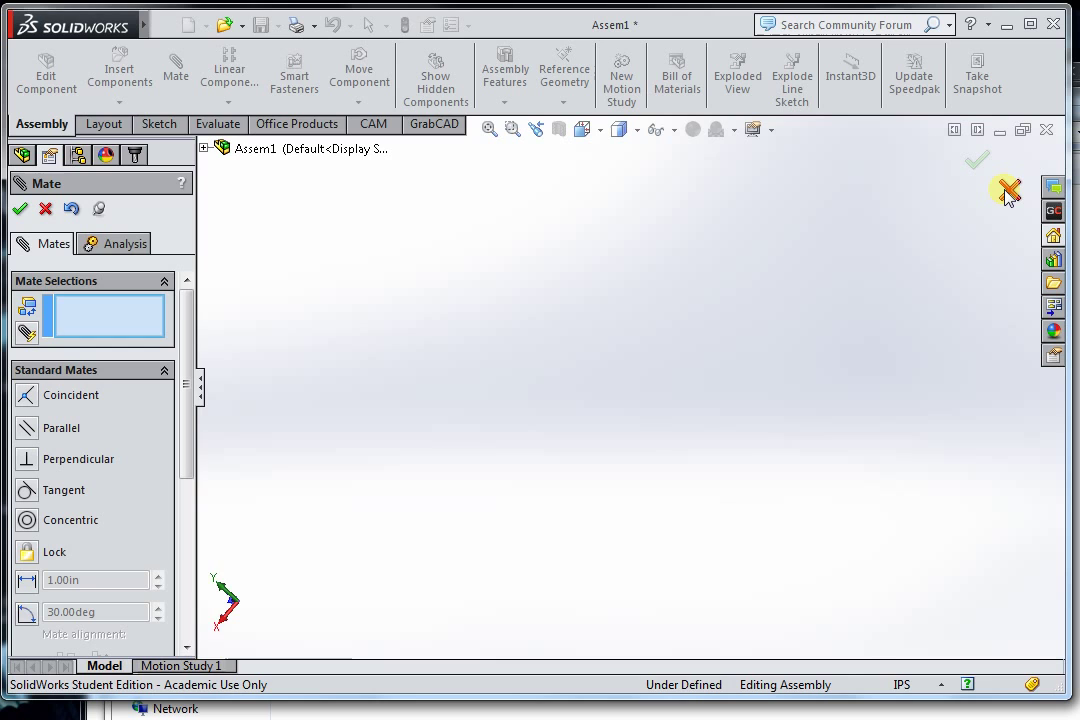
scroll(1007, 196, up, 6)
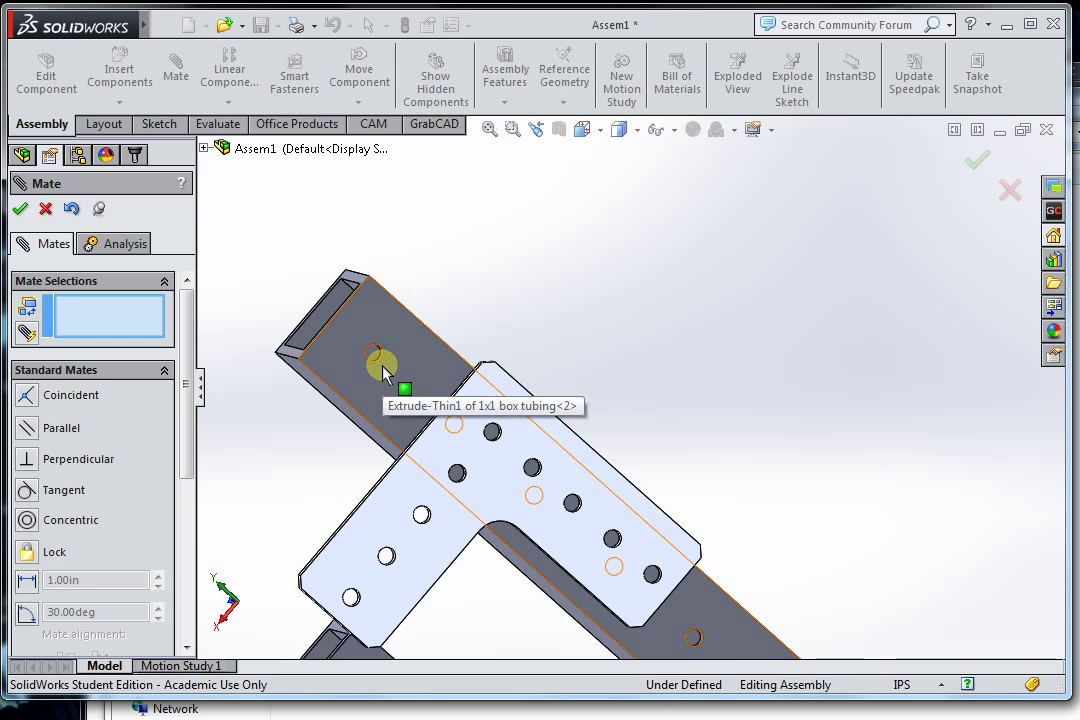
scroll(383, 370, down, 3)
scroll(410, 362, down, 4)
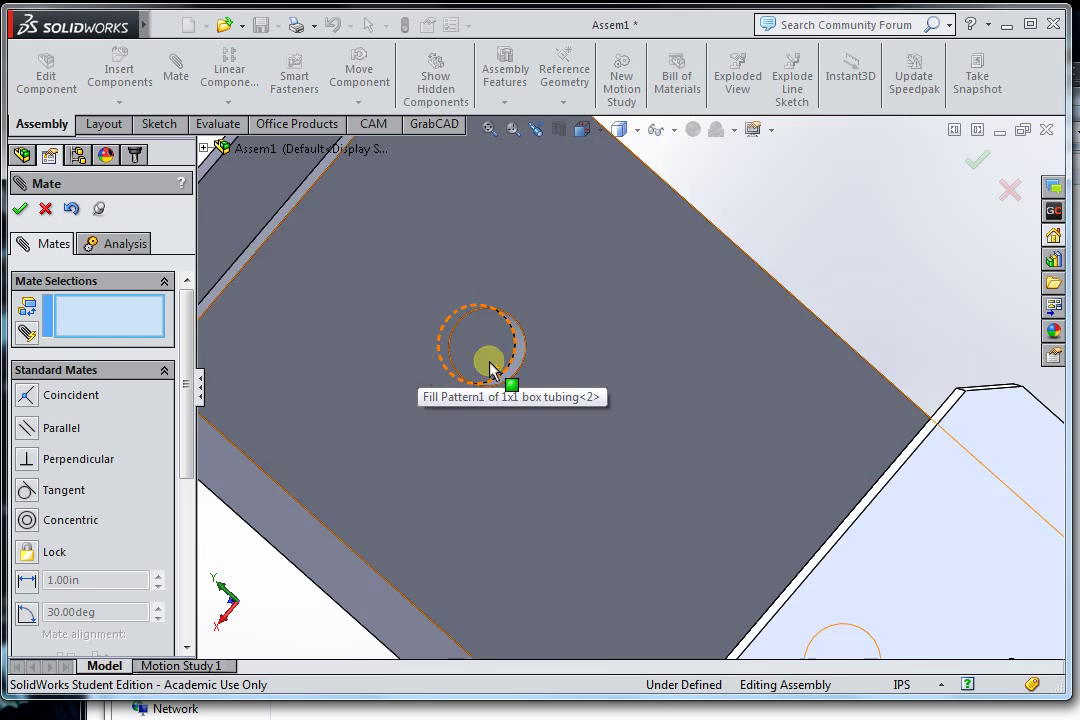
click(521, 366)
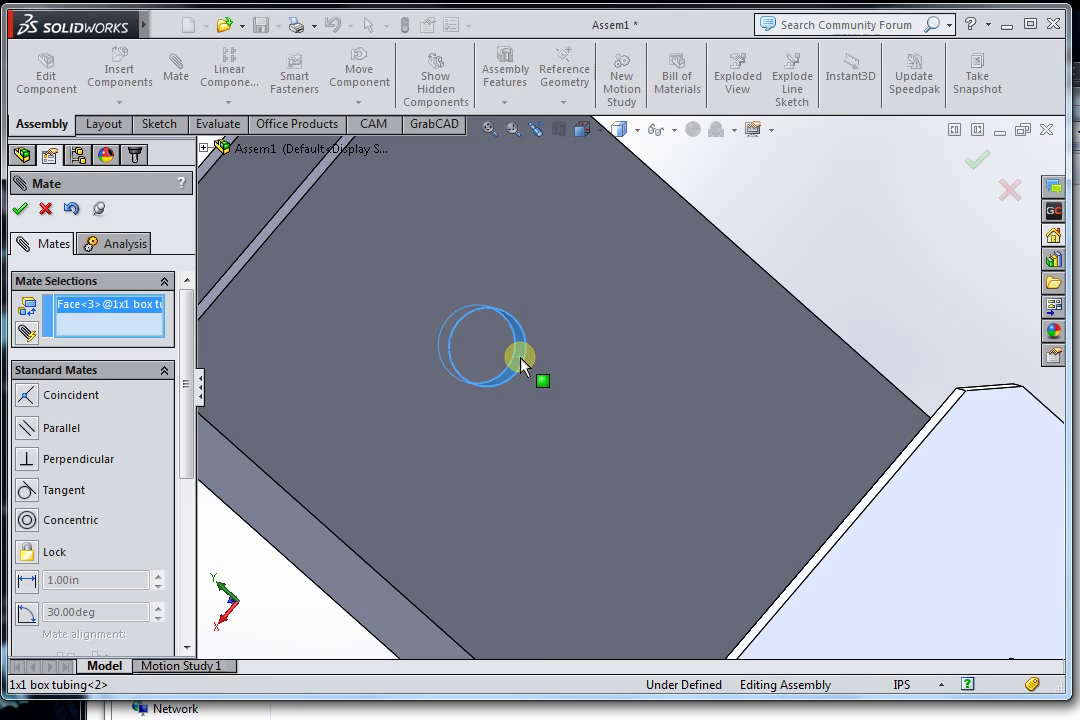
scroll(518, 362, up, 4)
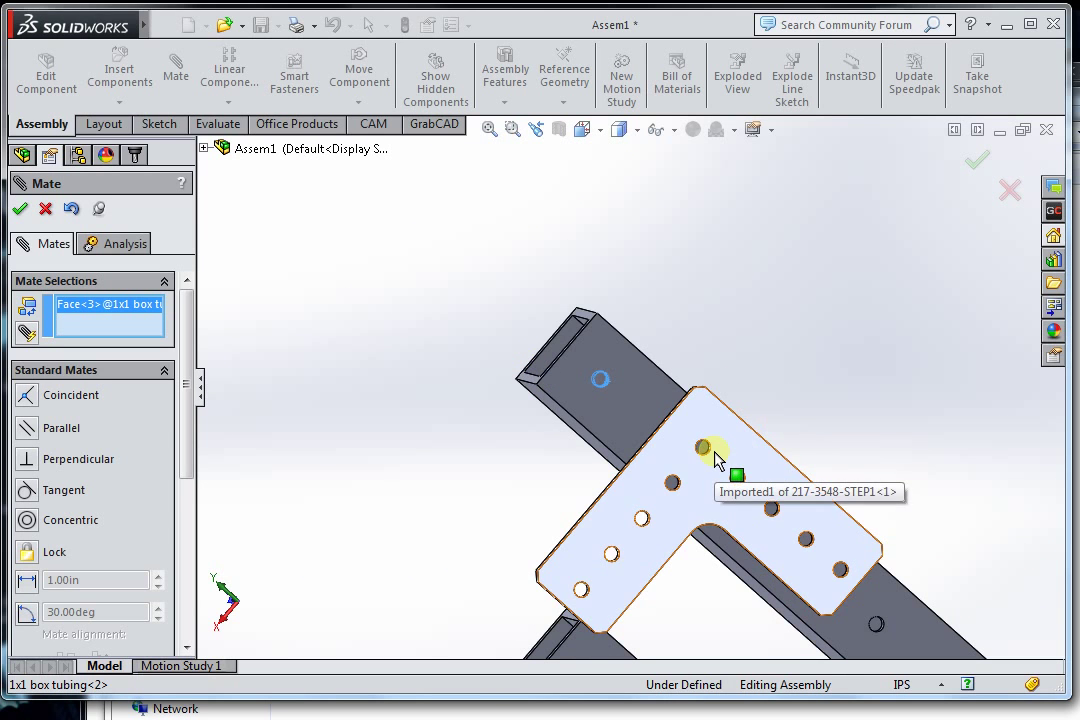
scroll(714, 455, down, 3)
scroll(504, 381, down, 3)
scroll(497, 380, up, 3)
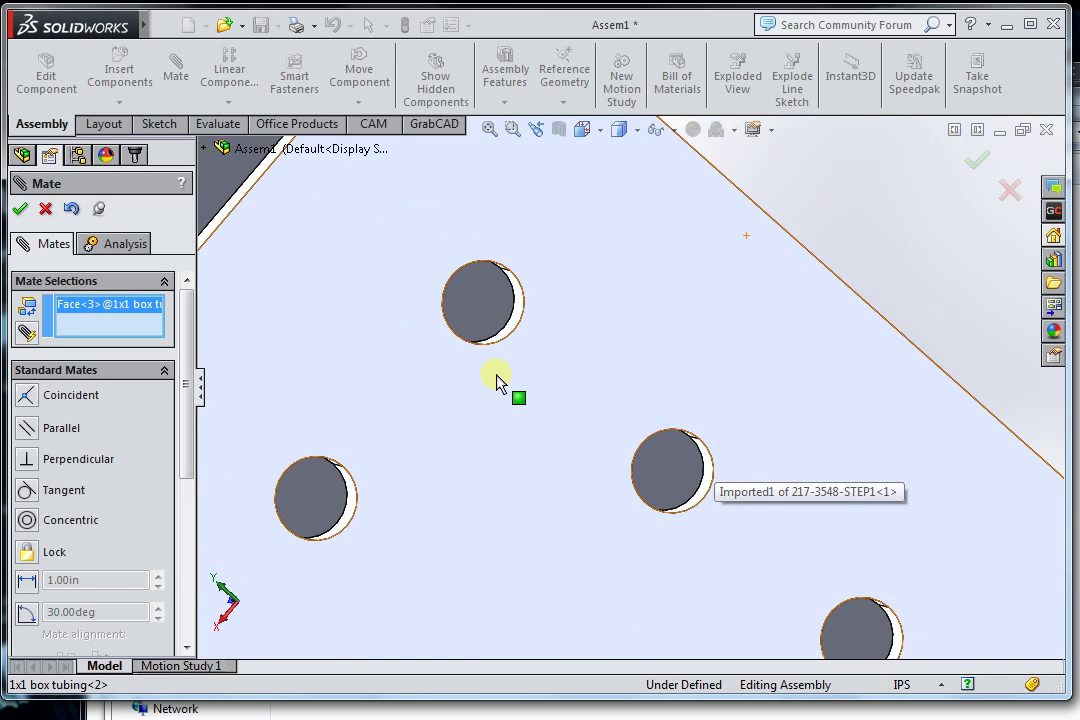
click(518, 320)
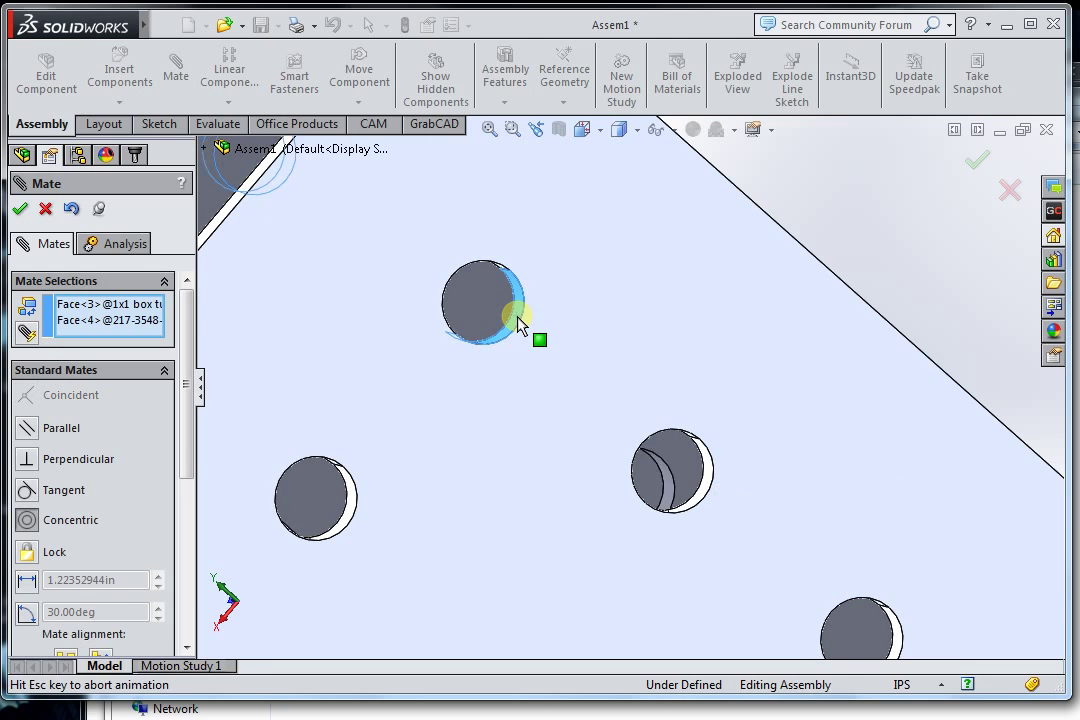
click(491, 294)
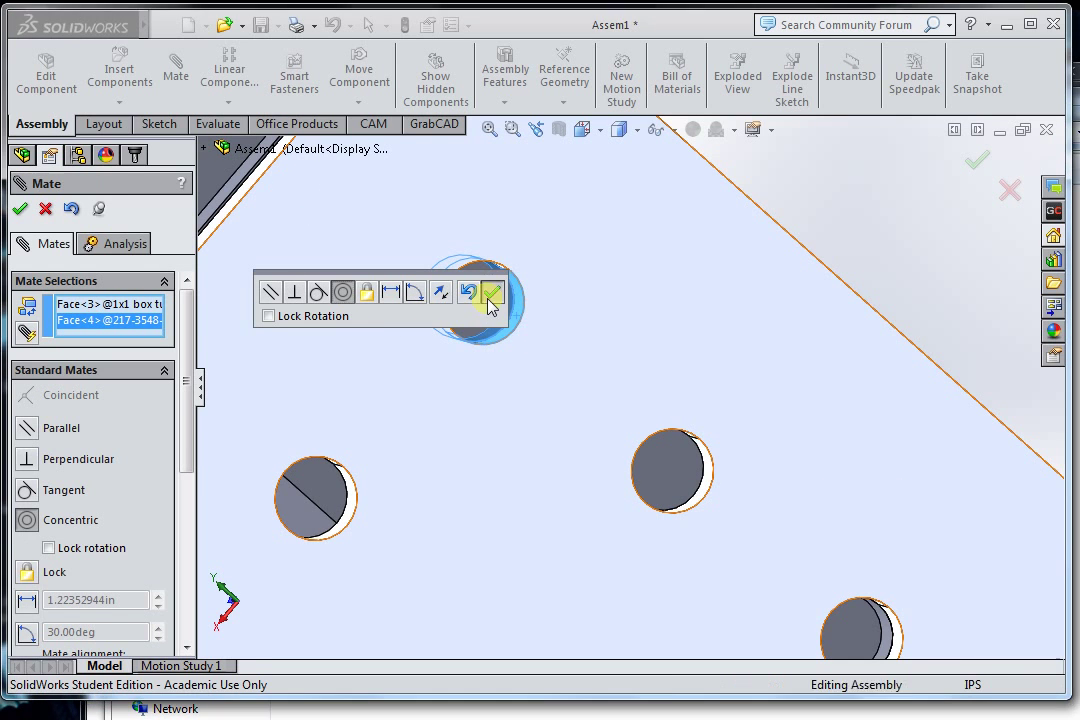
Align the second tubing with its gusset arm by mating the arm's outermost hole concentric with the tubing hole behind it
scroll(489, 427, up, 4)
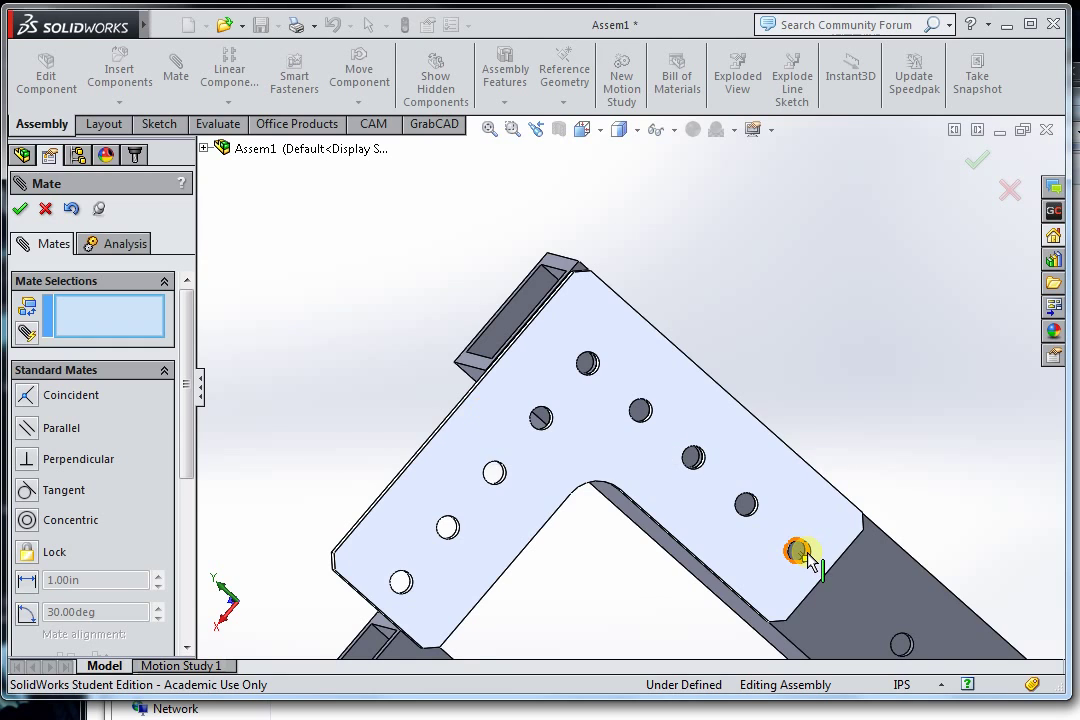
scroll(808, 552, down, 8)
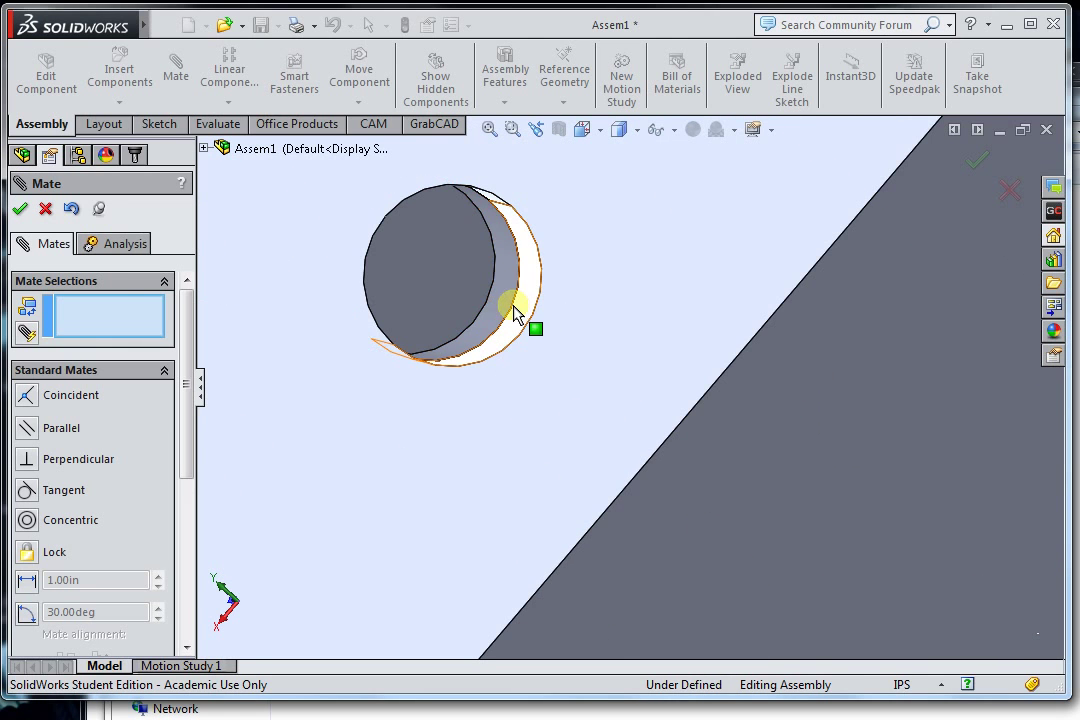
click(502, 302)
click(530, 315)
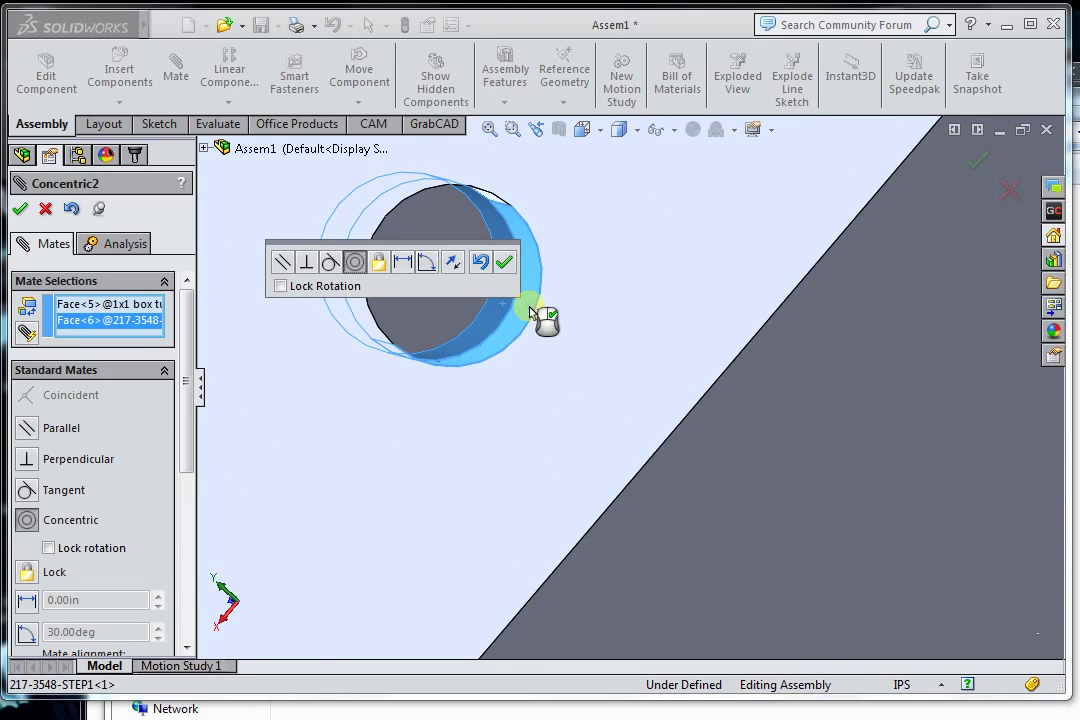
click(501, 261)
Add a concentric mate between the first box tubing's end hole and the middle hole of the gusset's other arm
scroll(552, 370, up, 5)
scroll(552, 388, up, 2)
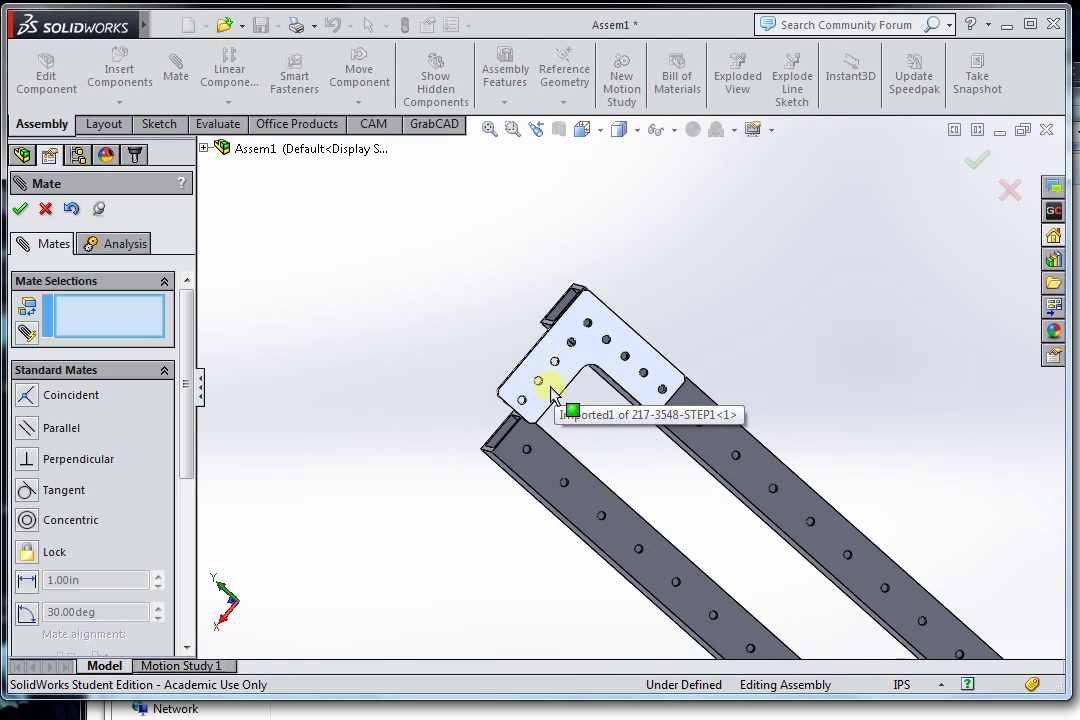
scroll(541, 458, down, 5)
scroll(541, 458, down, 8)
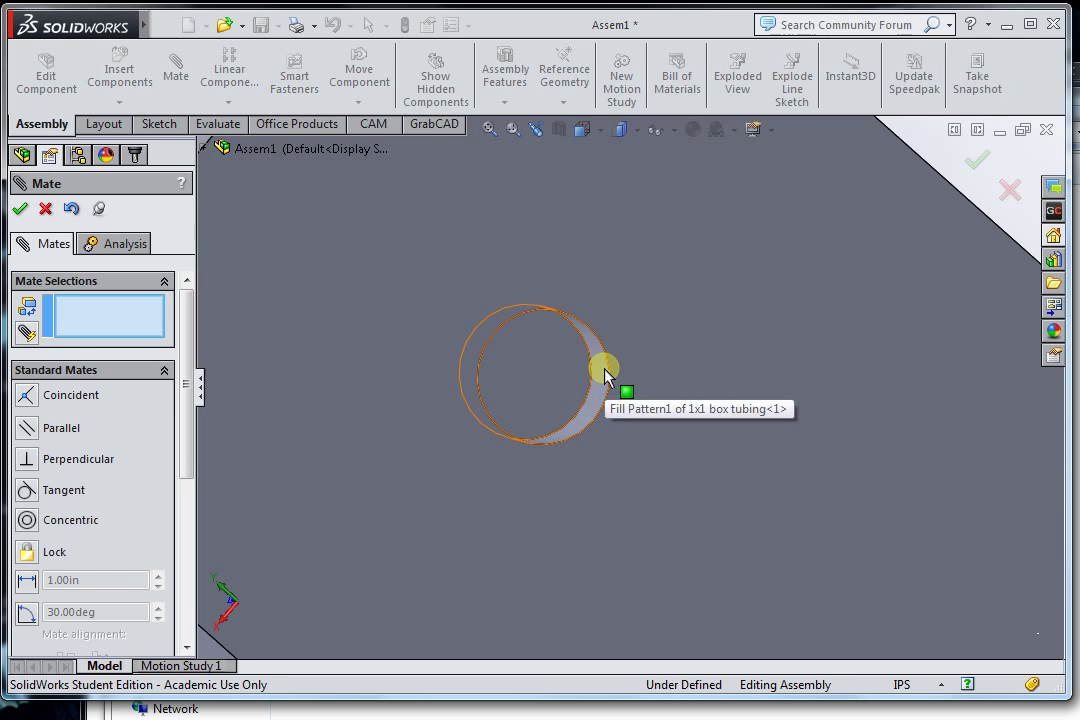
click(602, 375)
scroll(516, 494, up, 5)
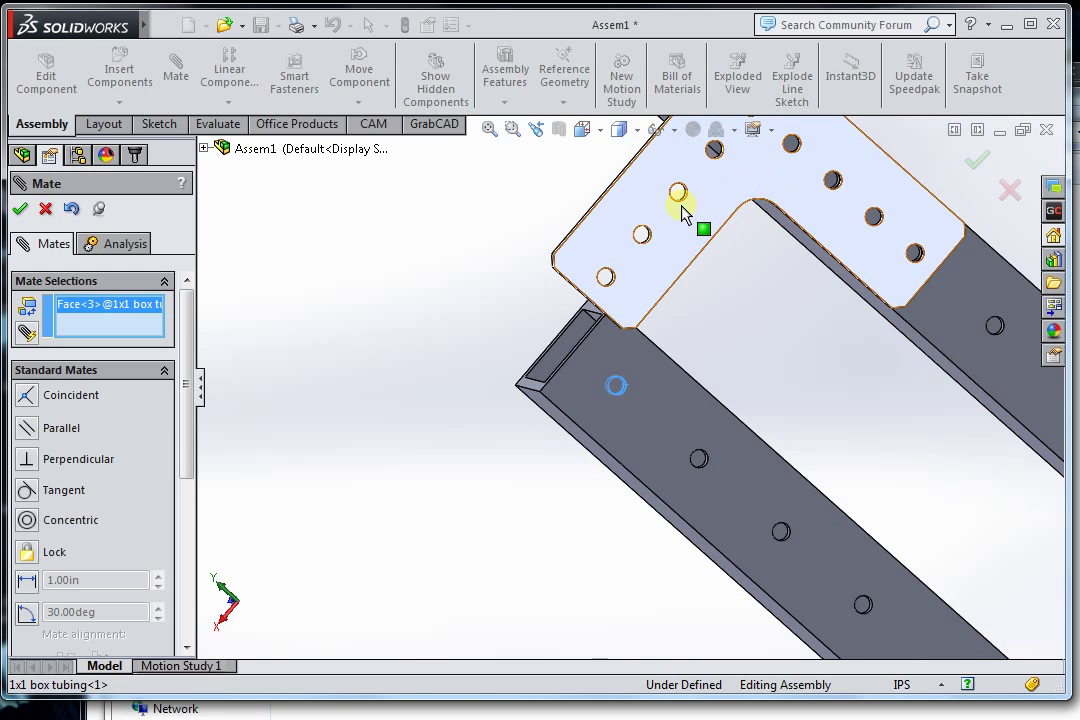
scroll(682, 212, down, 6)
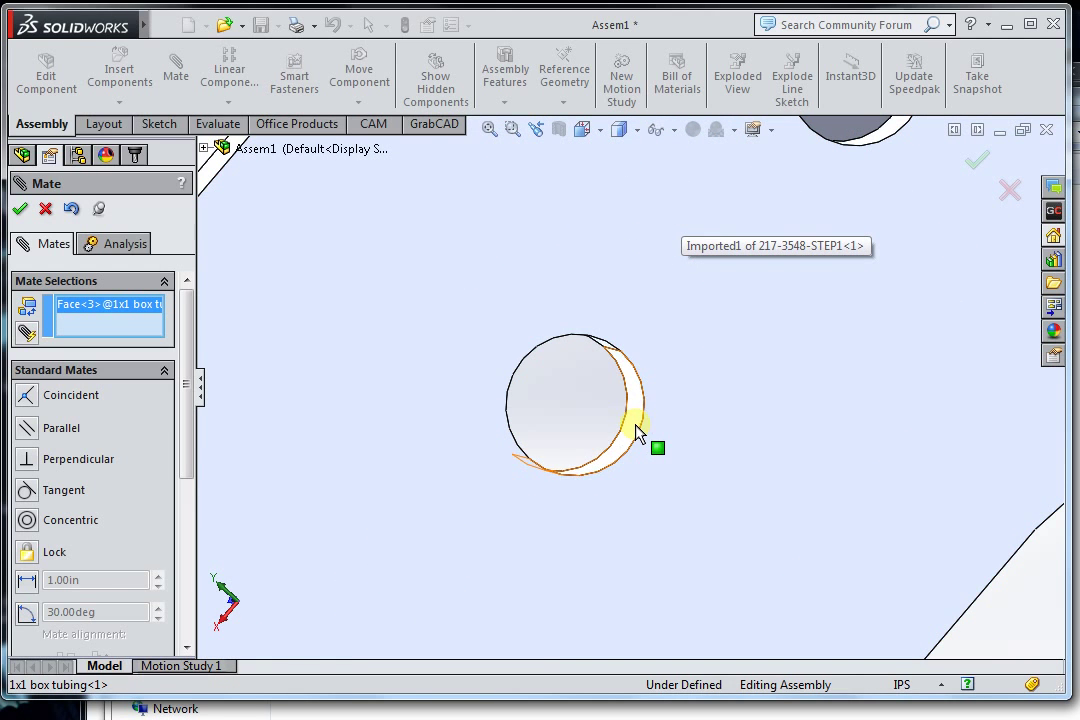
click(636, 432)
key(Return)
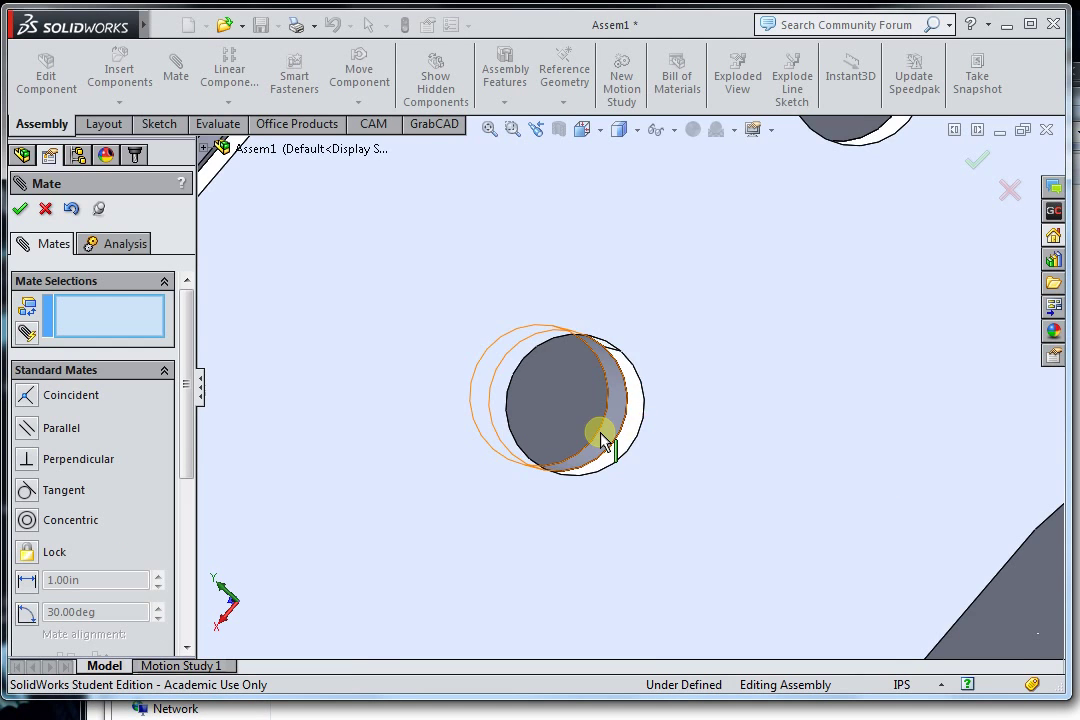
Mate that arm's outermost hole concentric with the first tubing's second hole, then finish mating and fit the whole assembly in view
scroll(599, 440, up, 4)
scroll(549, 534, down, 5)
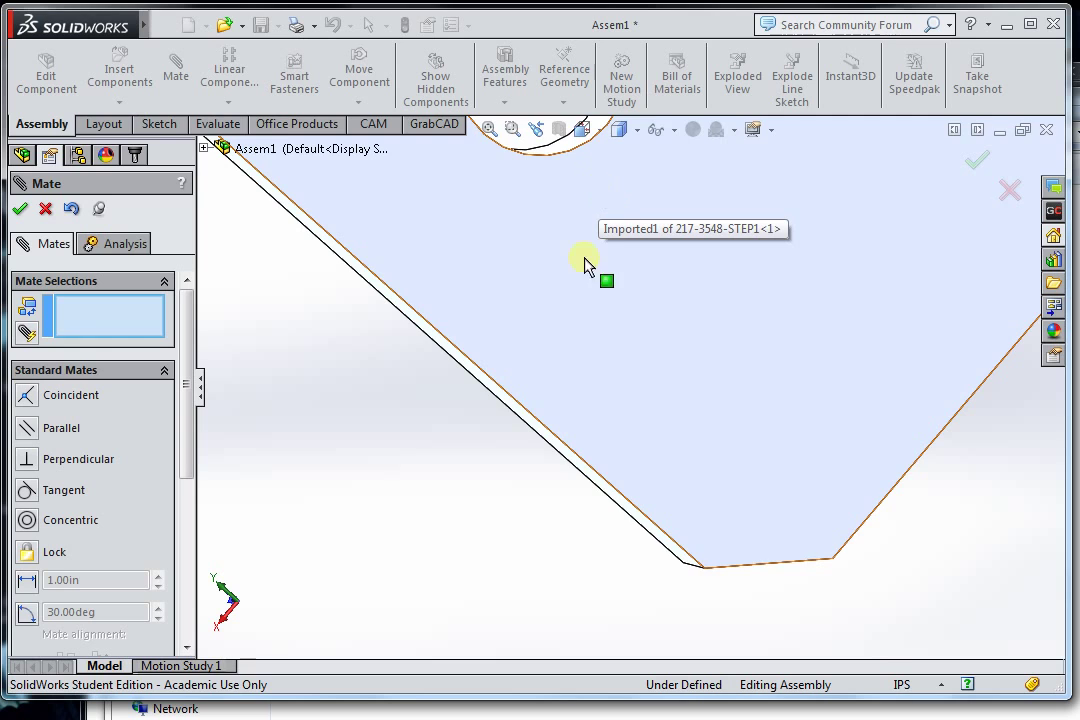
scroll(586, 260, up, 5)
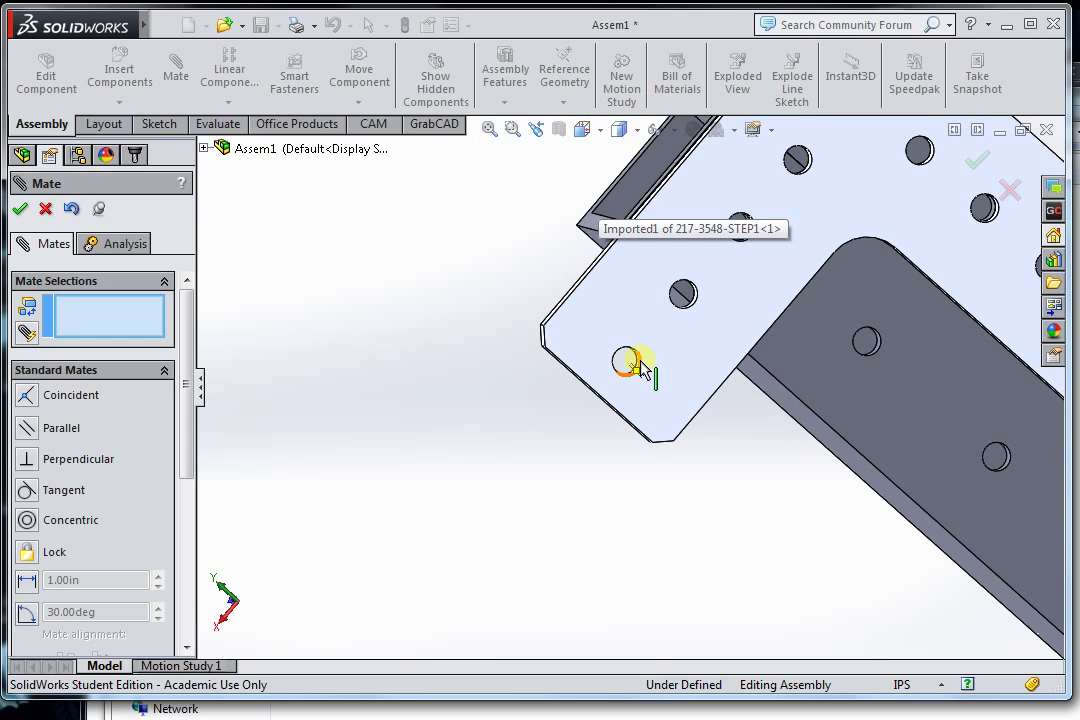
scroll(641, 368, down, 4)
scroll(641, 362, up, 1)
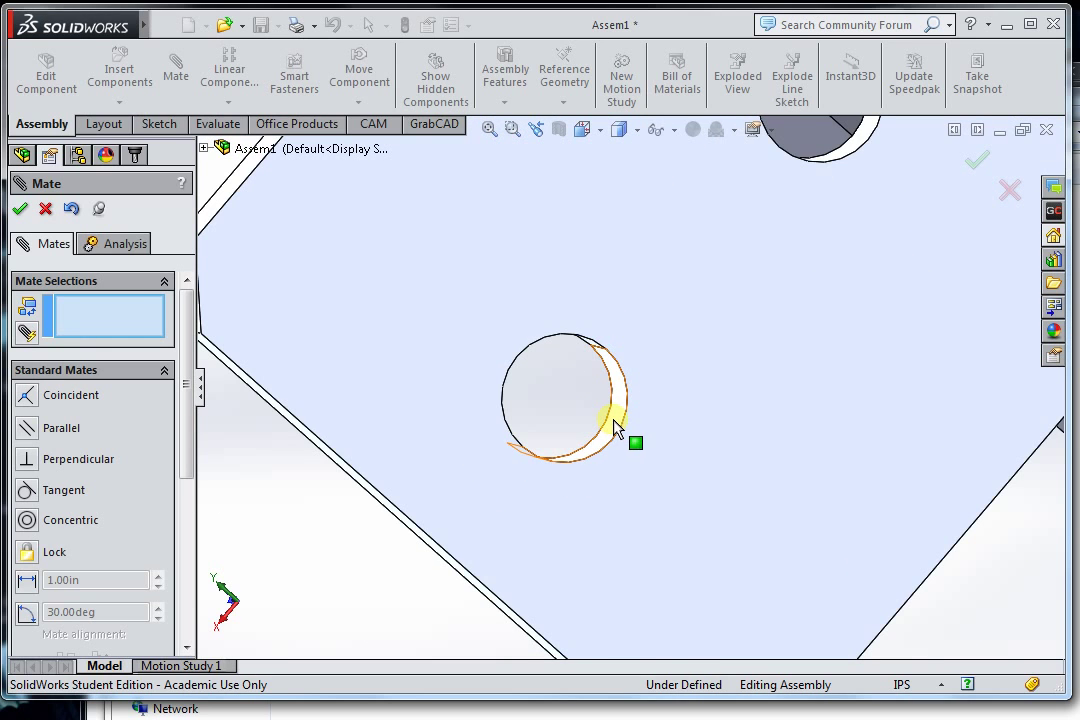
click(614, 428)
scroll(530, 526, up, 5)
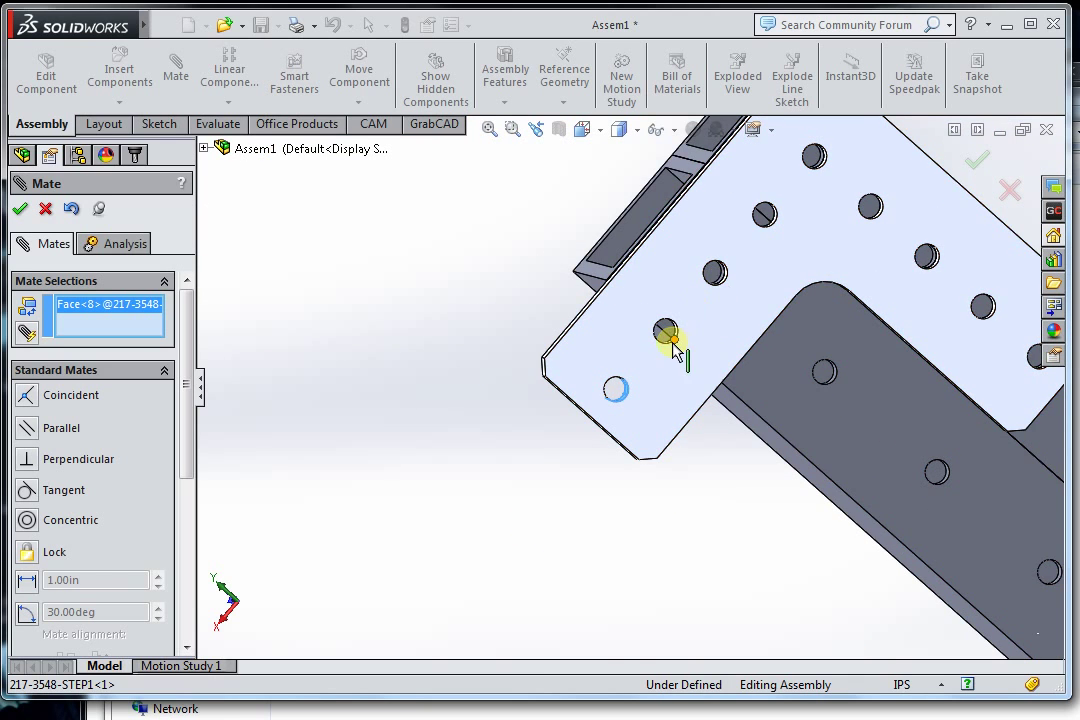
scroll(845, 390, down, 8)
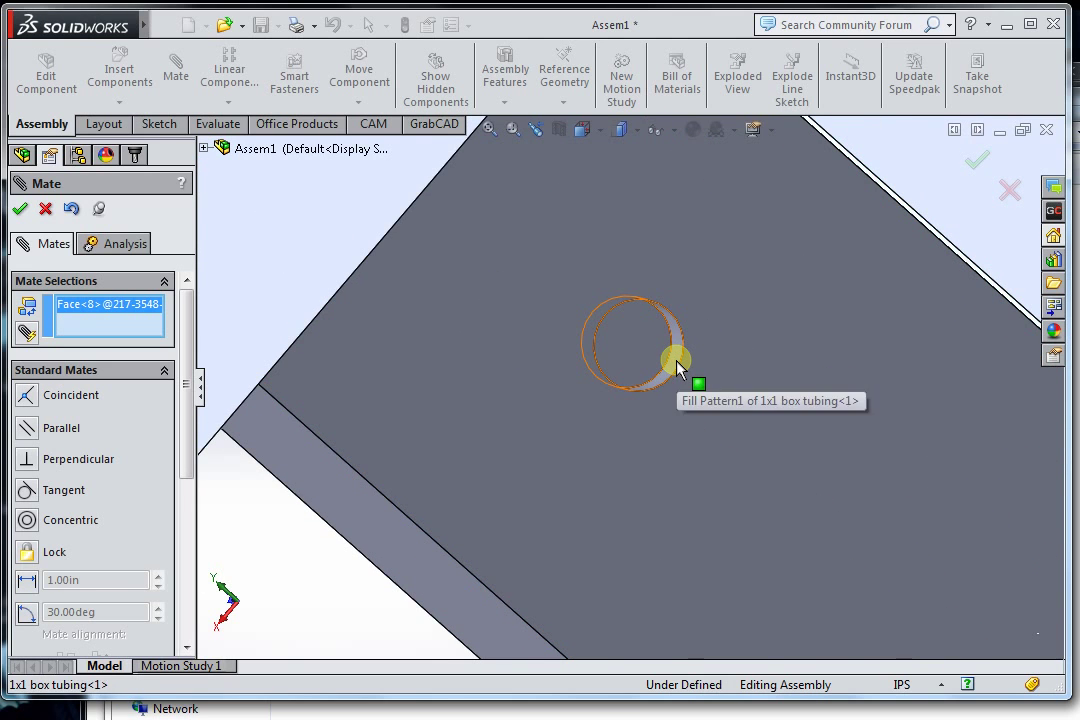
click(677, 364)
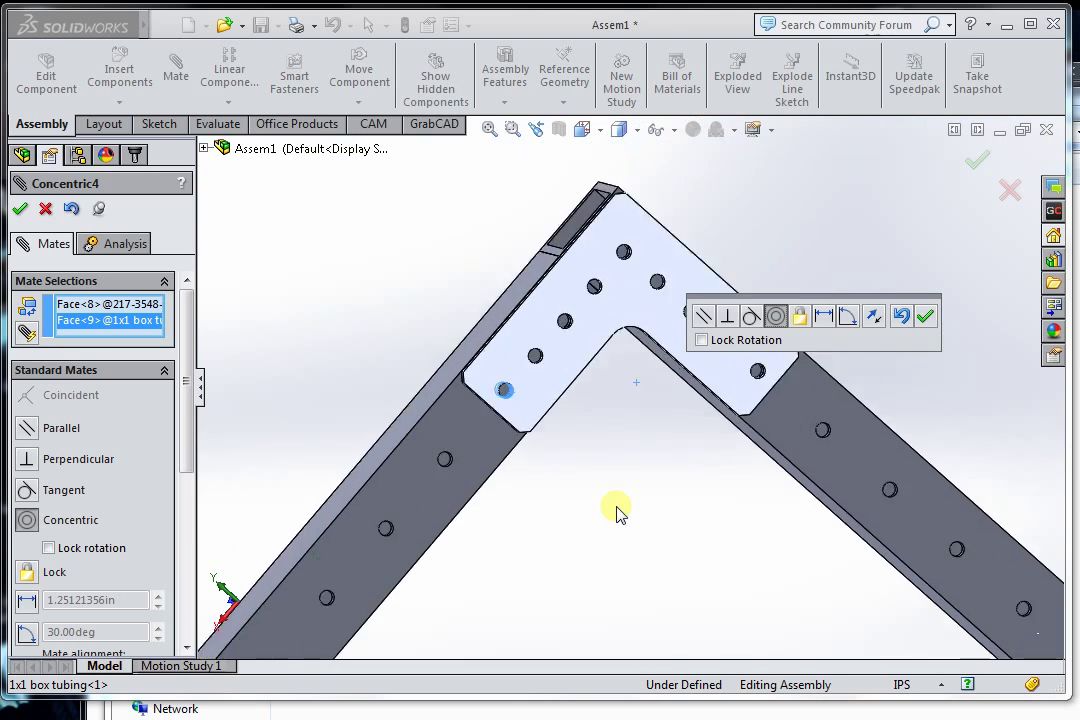
click(925, 317)
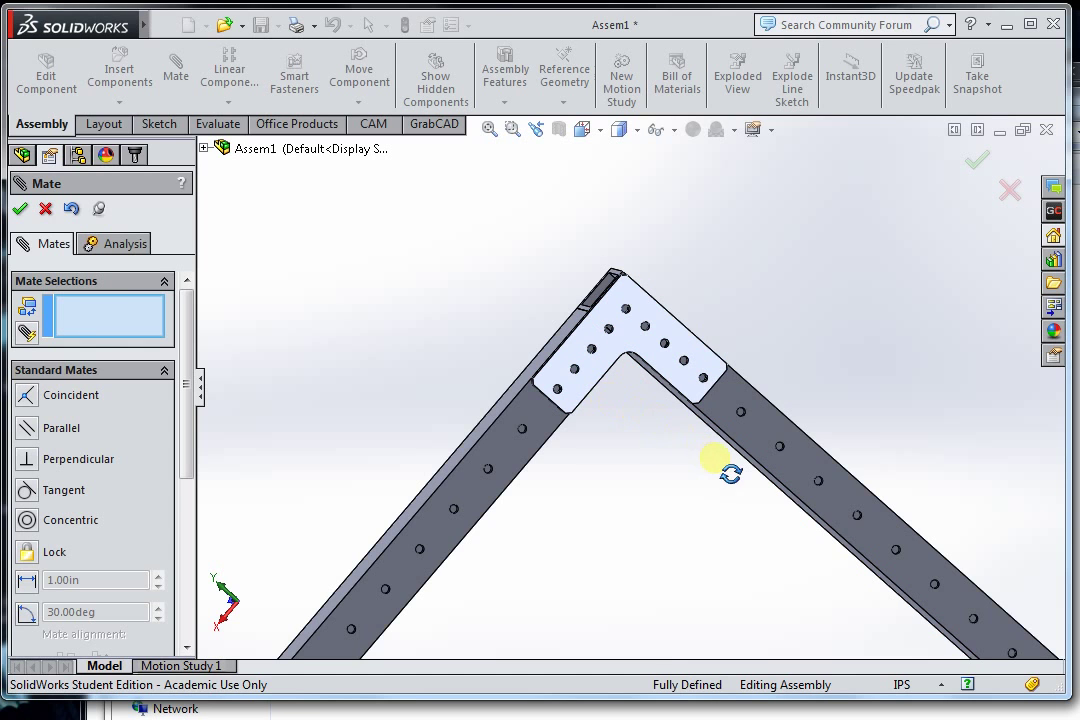
middle_drag(713, 460, 888, 577)
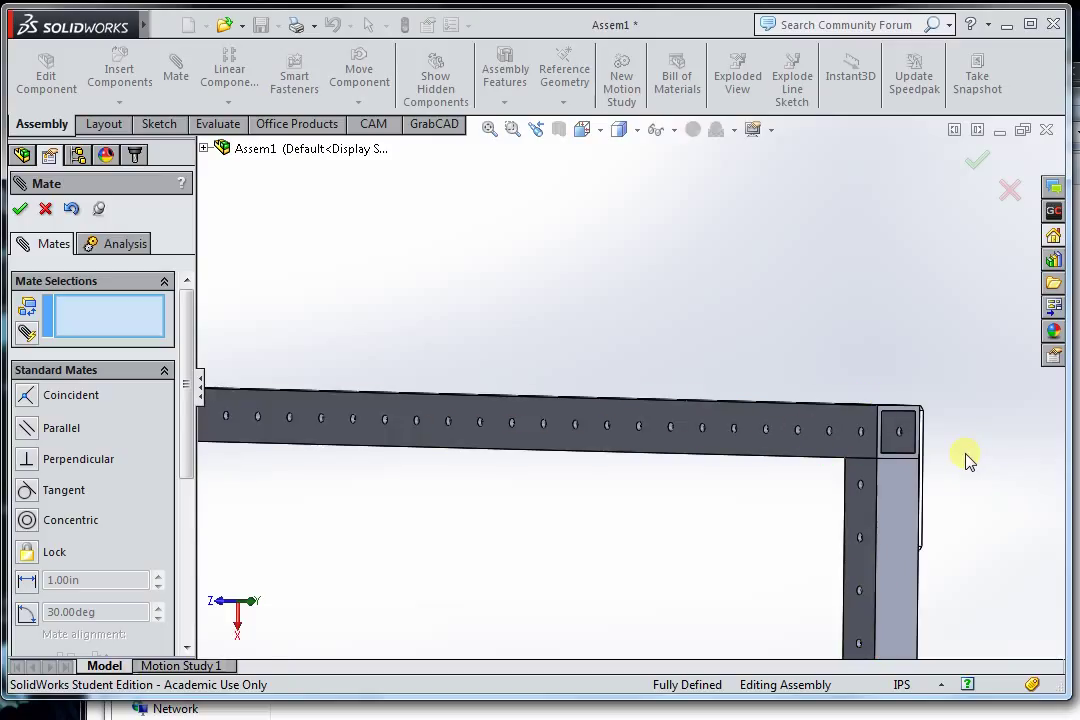
middle_drag(880, 416, 718, 455)
key(f)
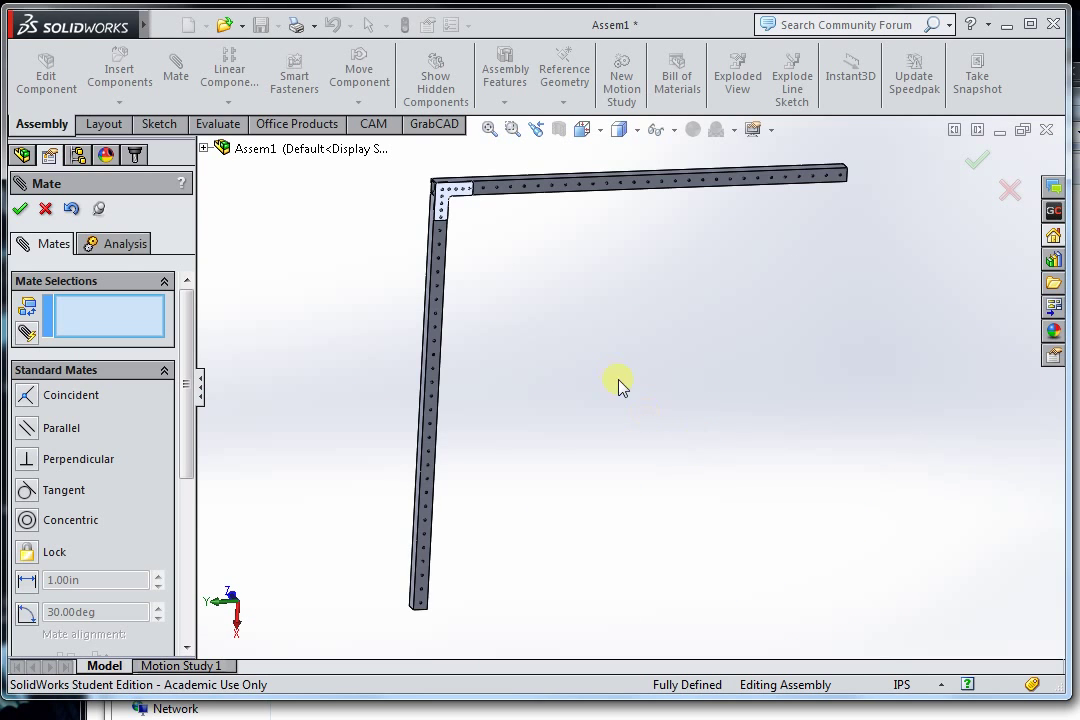
key(Escape)
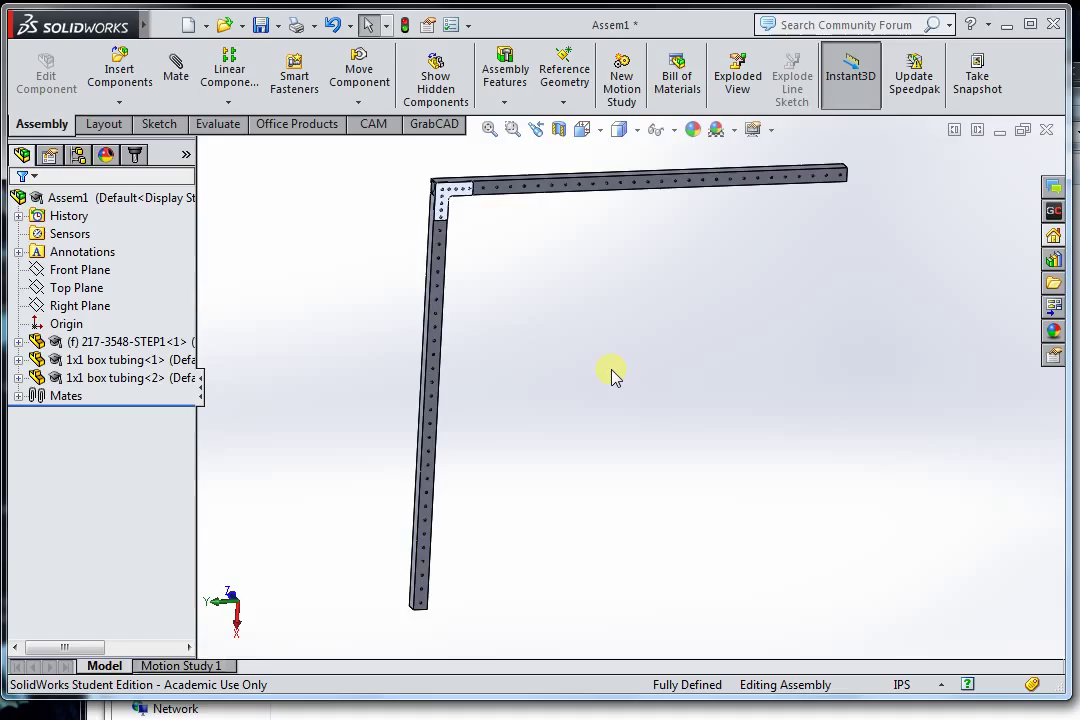